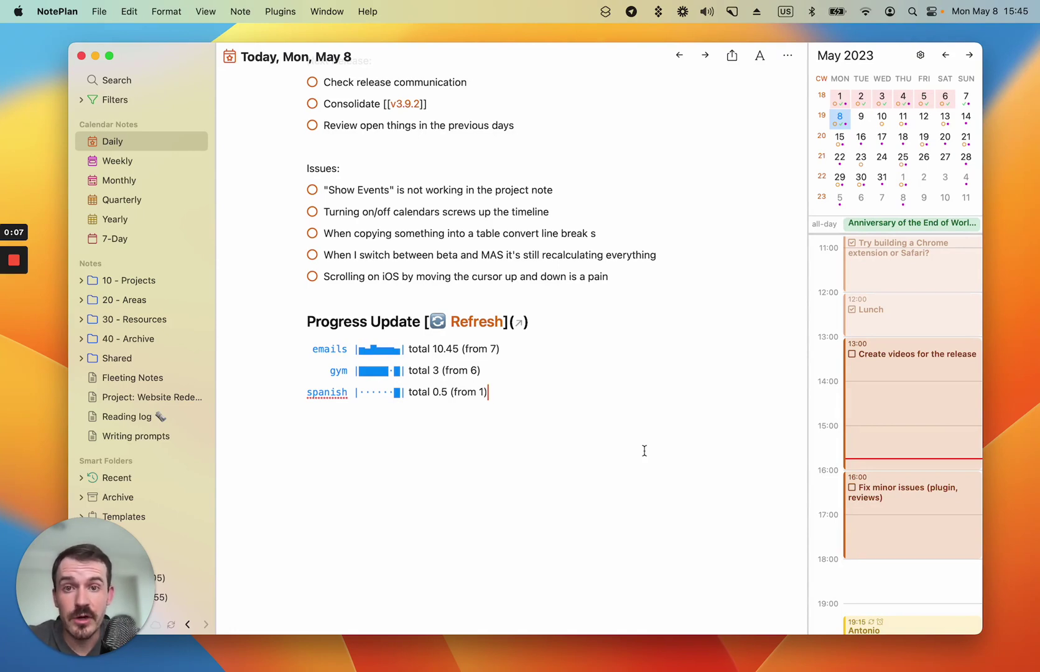
Select, then deselect, today's Progress Update section with its emails, gym and spanish sparklines.
drag(534, 413, 279, 327)
click(513, 481)
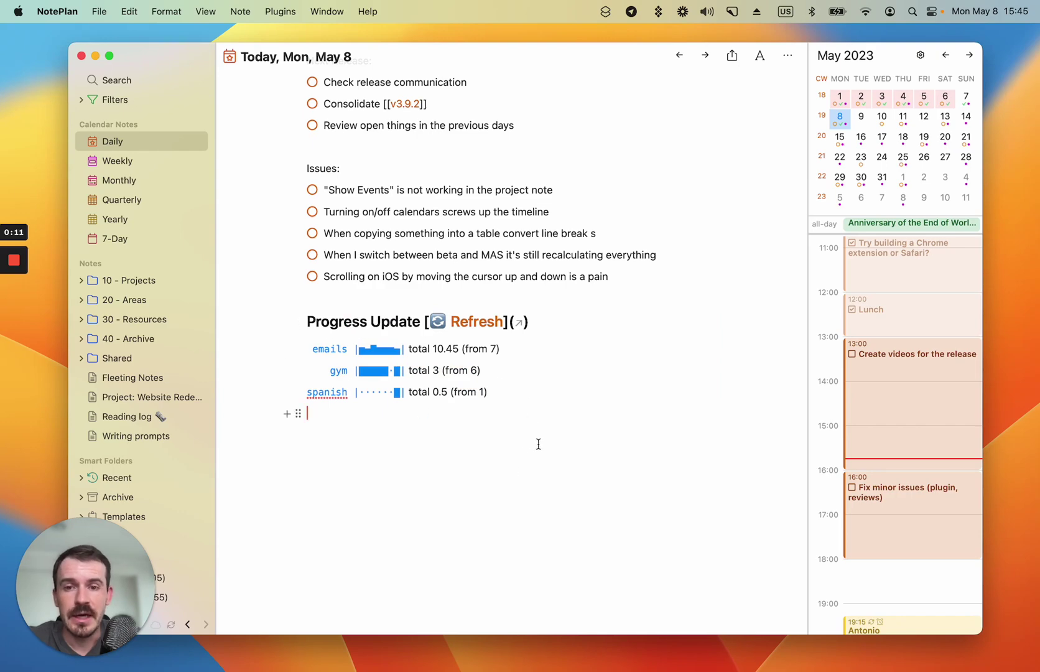
Open the plugin preferences, list all plugins, and expand Habits and Summaries v0.18.0 to show its four commands.
key(super+comma)
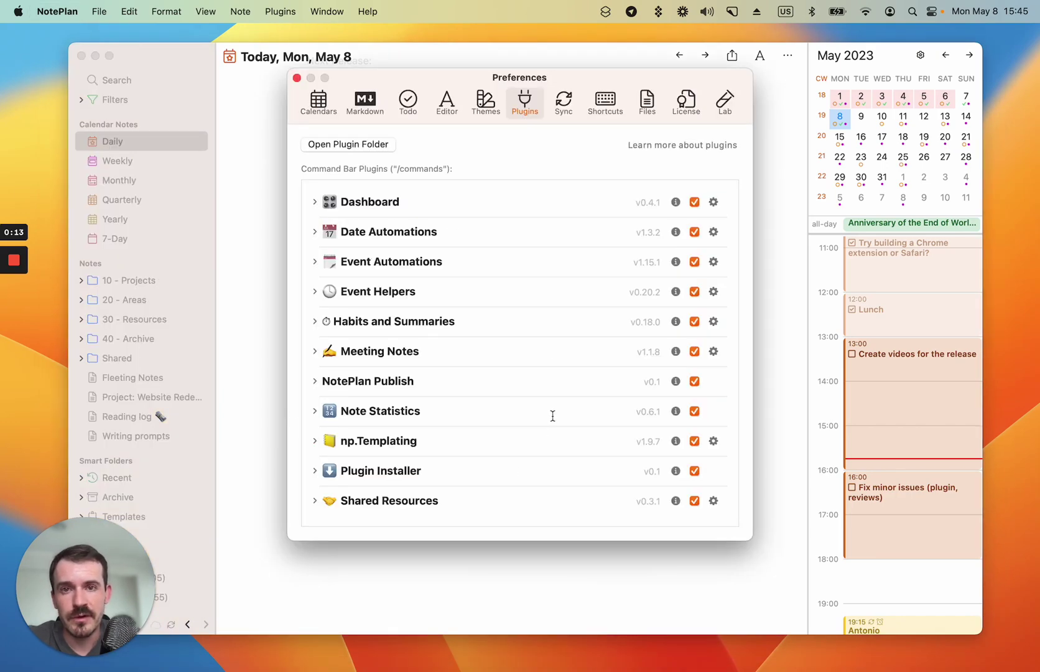
click(524, 107)
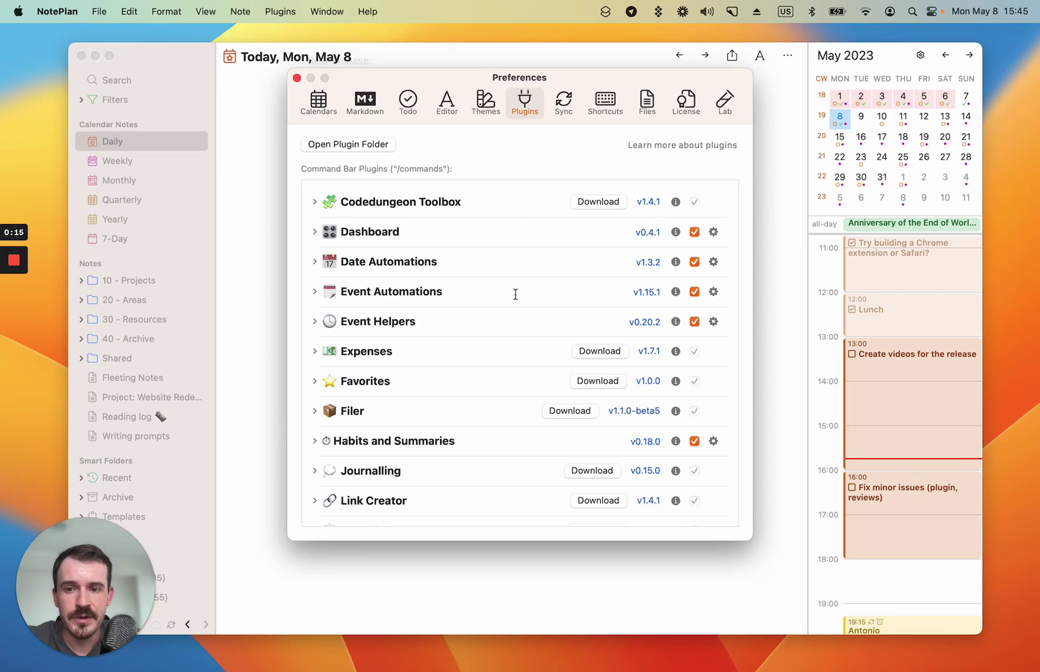
scroll(515, 292, down, 5)
click(429, 292)
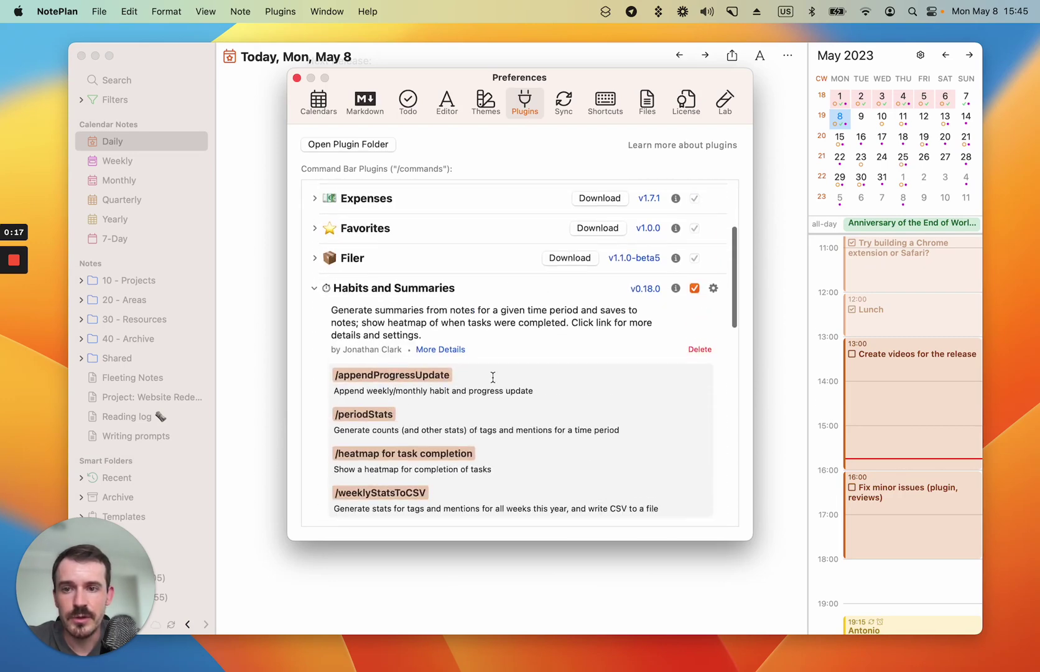
scroll(492, 377, down, 3)
scroll(493, 377, up, 1)
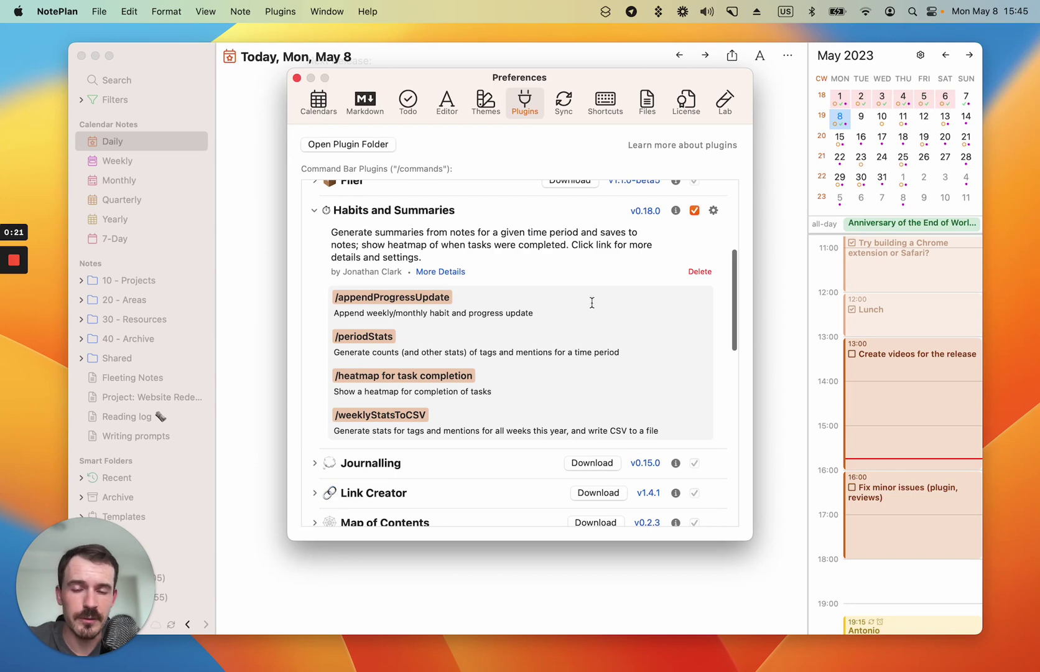
scroll(594, 381, up, 1)
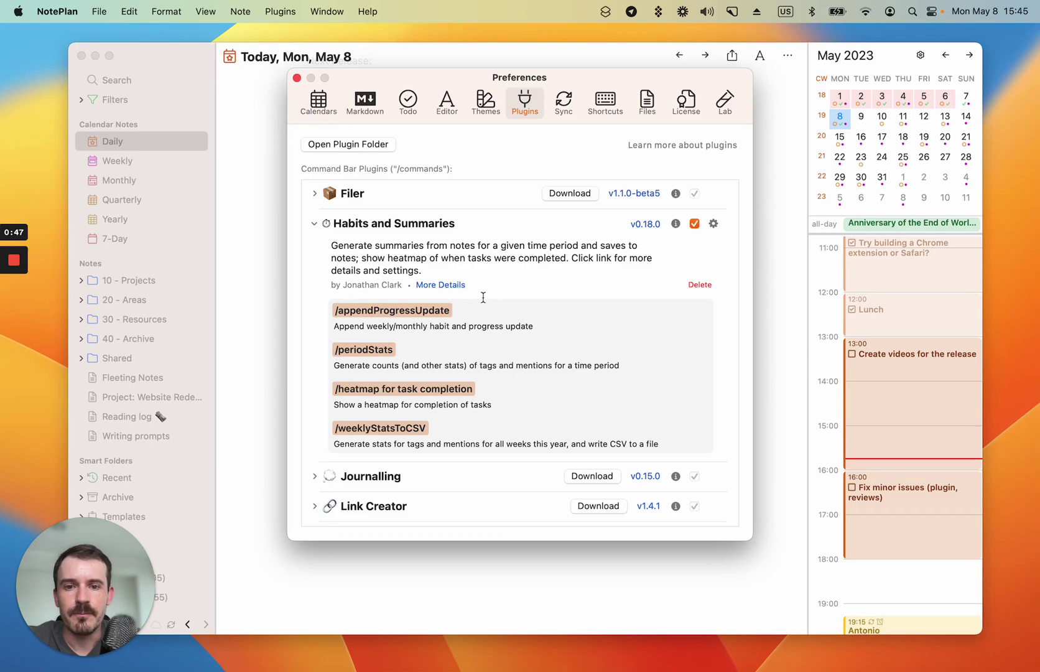
Open the jgclark.Summaries GitHub README and read through its habit tracker and sparkline examples.
click(515, 313)
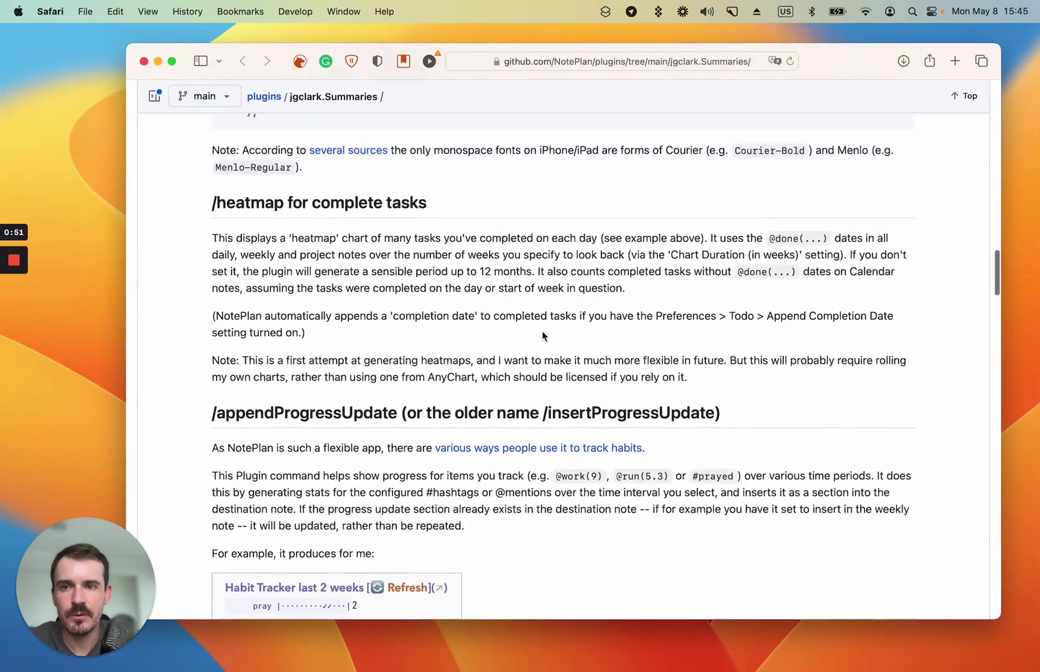
scroll(542, 334, up, 15)
scroll(542, 334, down, 10)
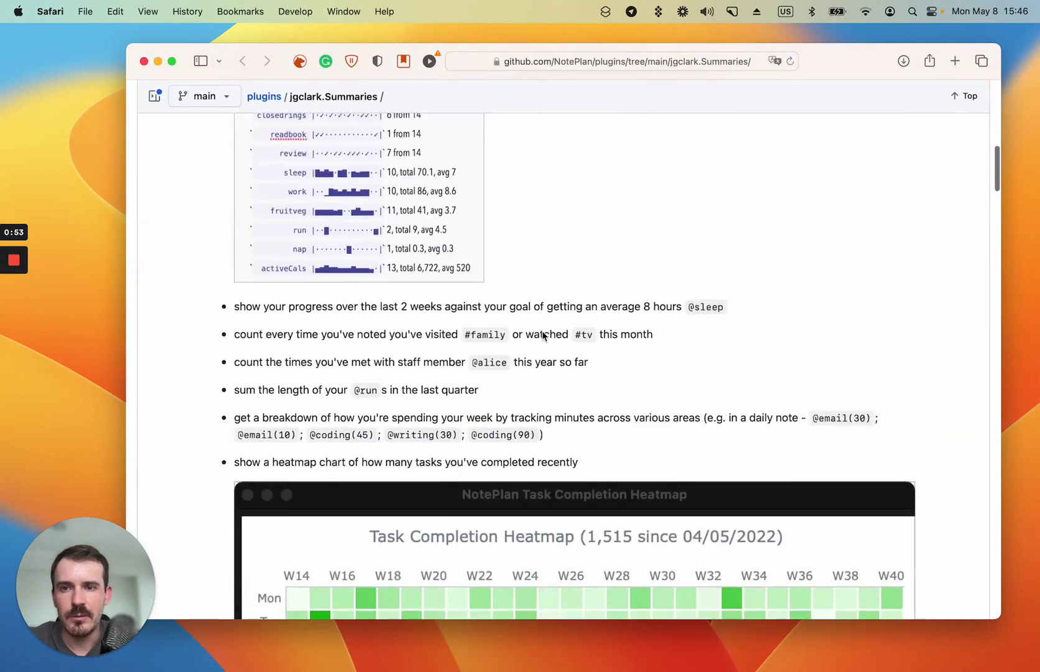
scroll(542, 334, up, 3)
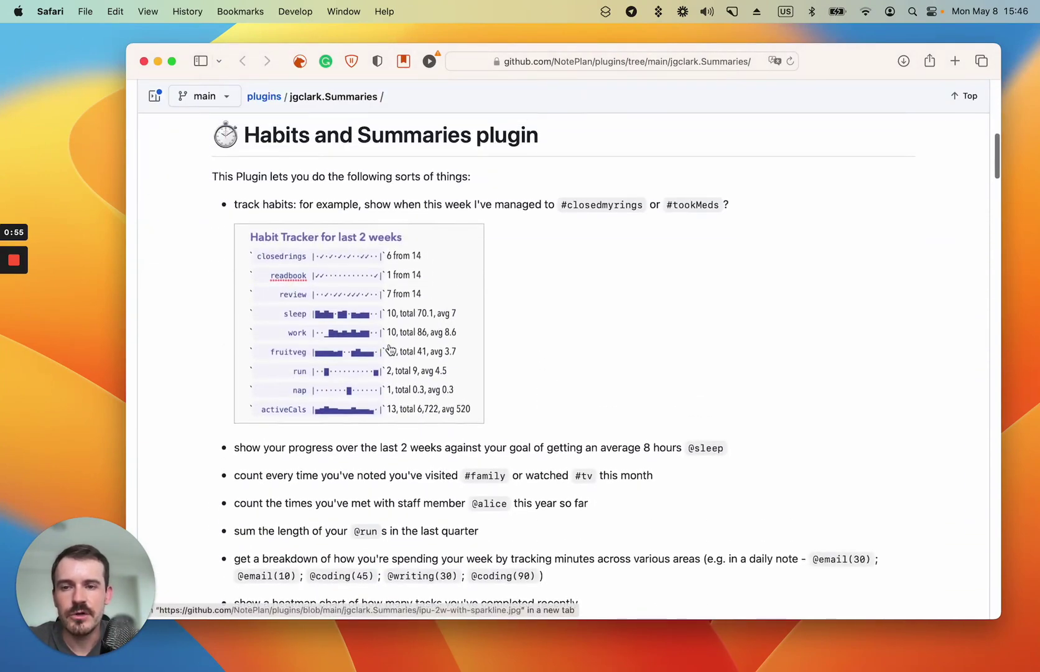
scroll(328, 349, up, 5)
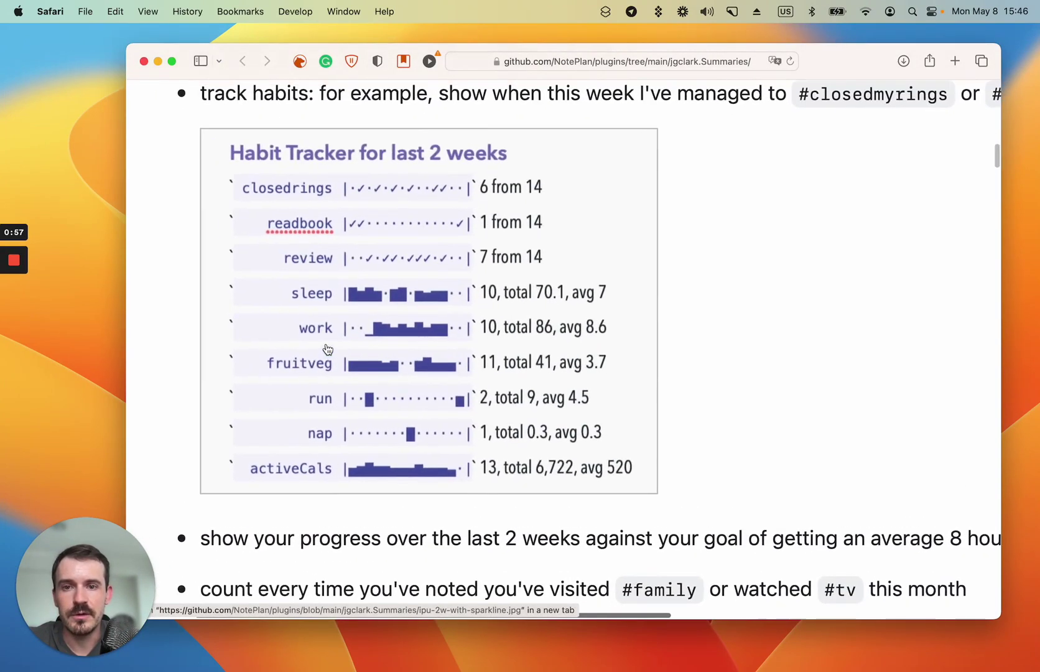
scroll(328, 349, up, 1)
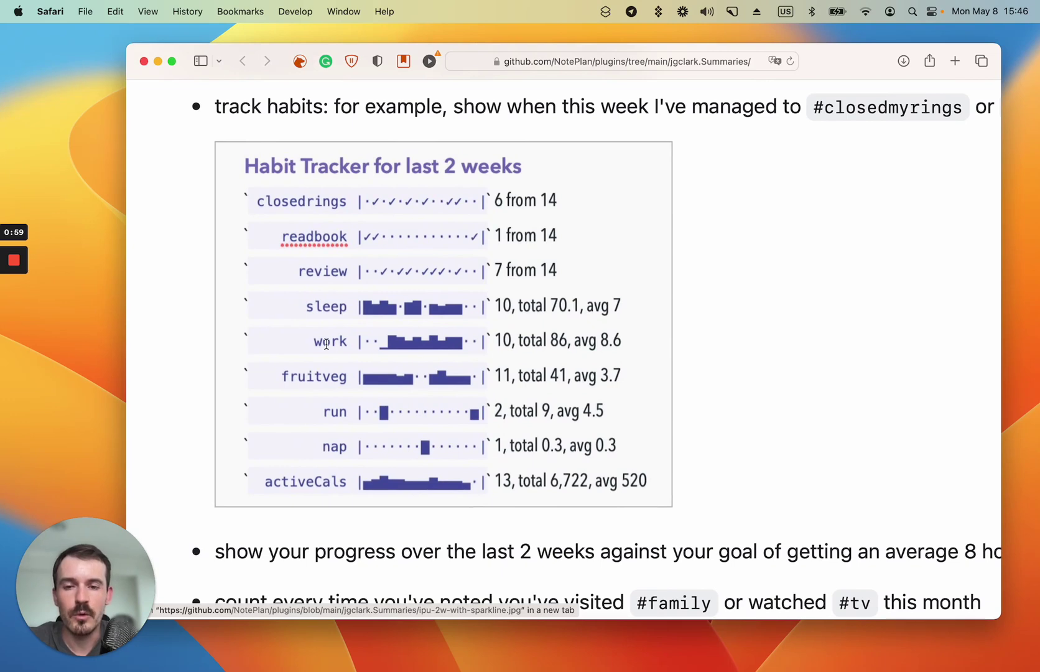
scroll(445, 343, up, 2)
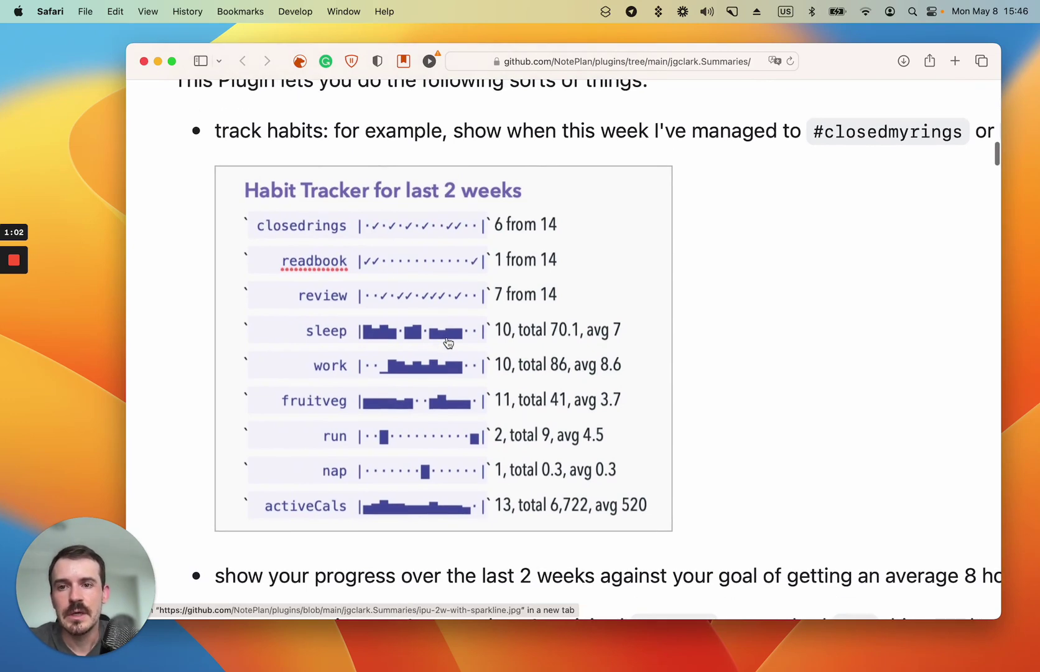
scroll(469, 300, down, 5)
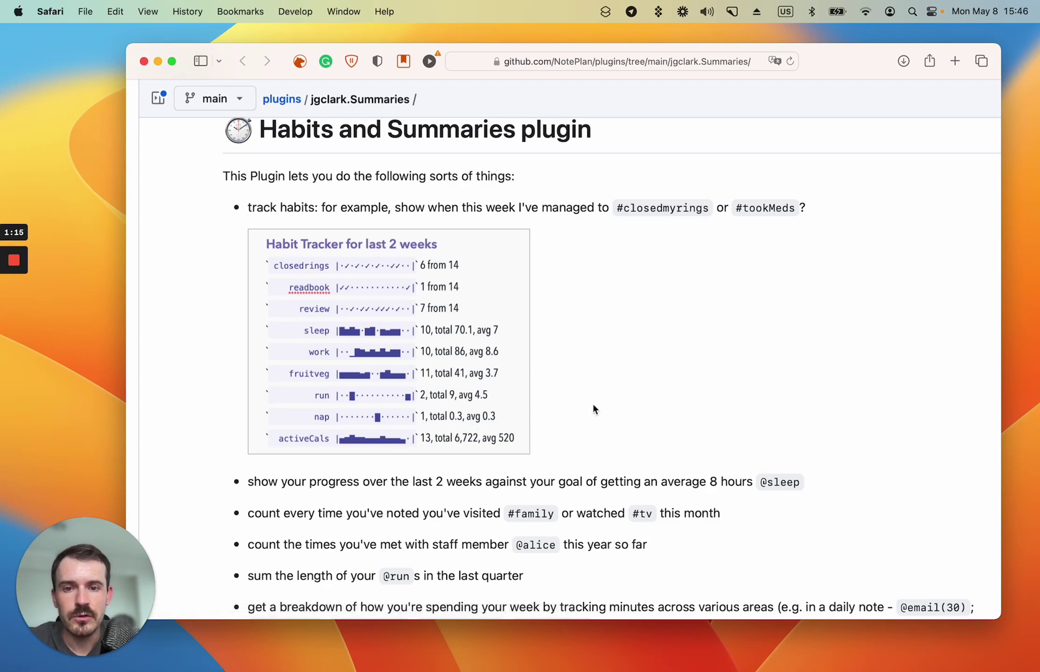
scroll(595, 398, up, 1)
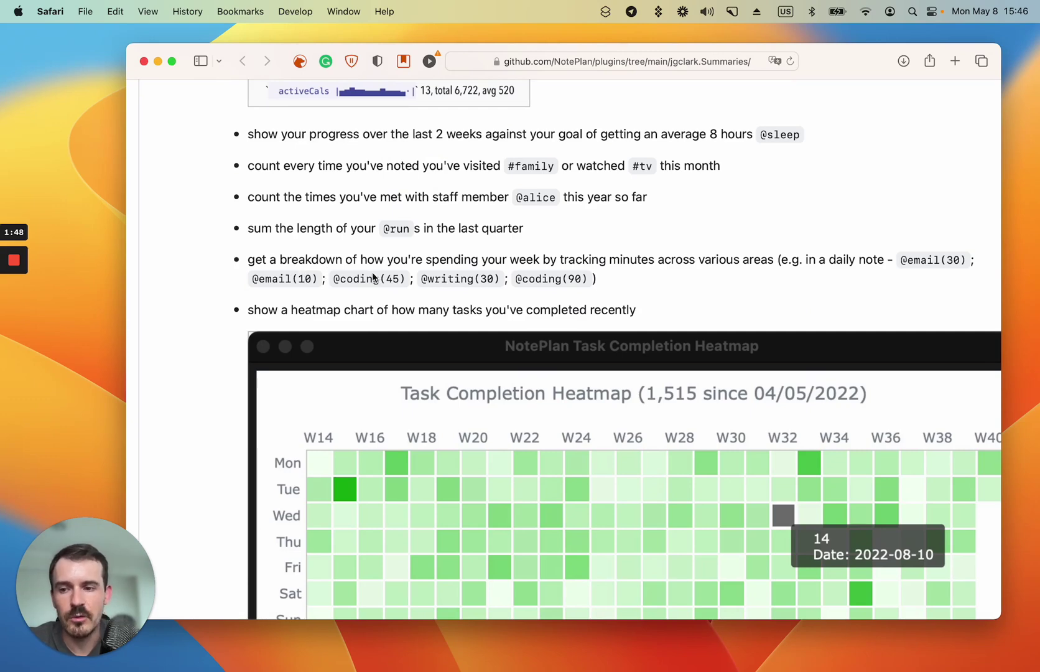
scroll(347, 276, up, 4)
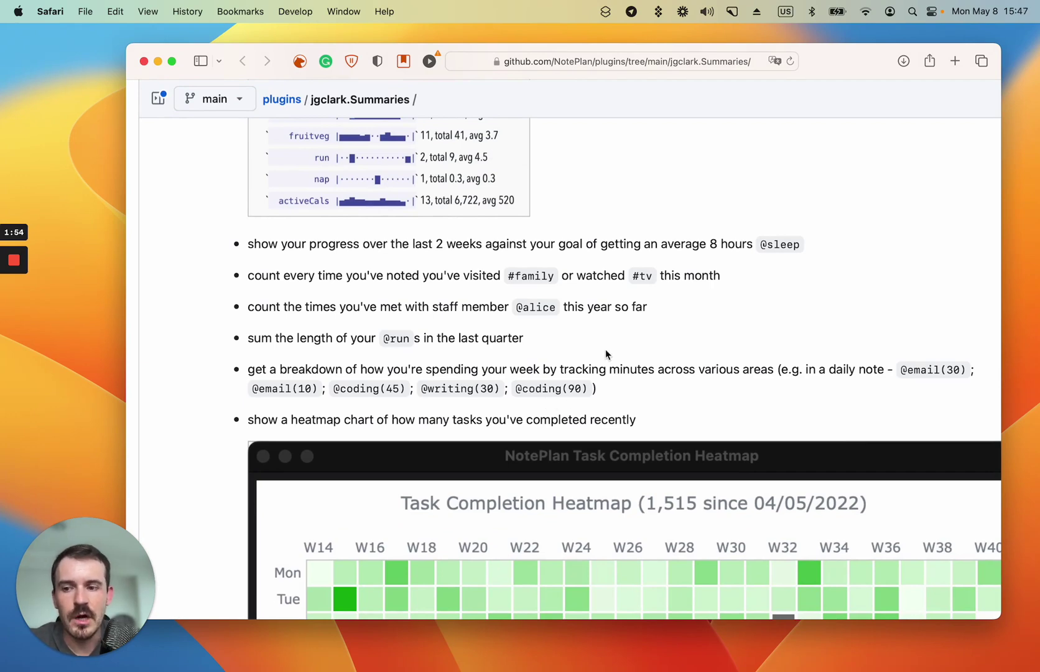
scroll(605, 350, down, 1)
scroll(606, 349, up, 7)
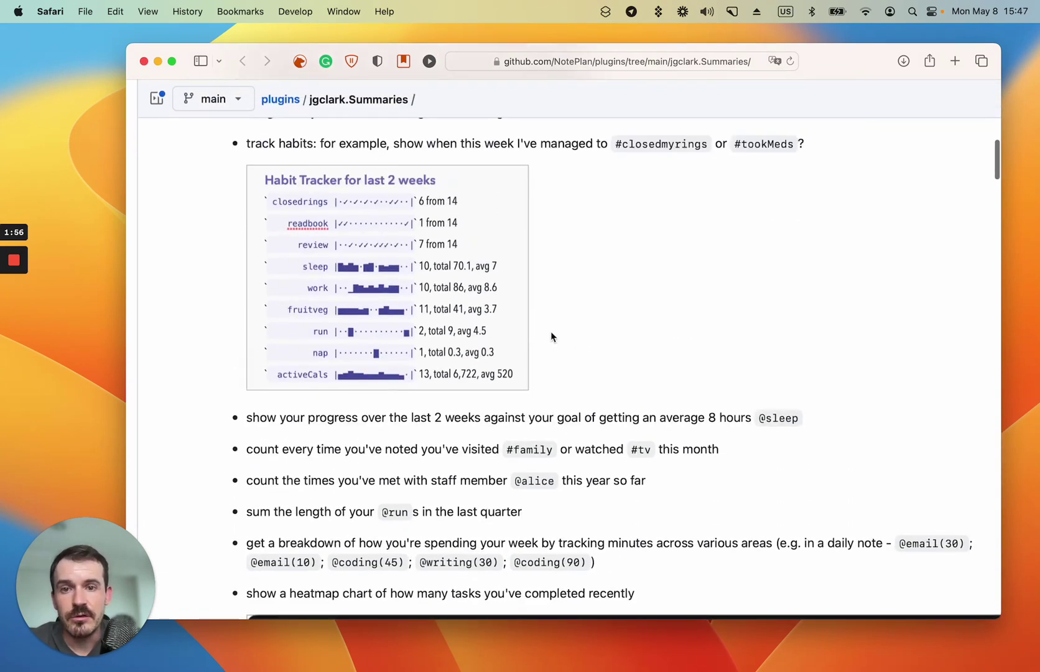
scroll(449, 313, up, 5)
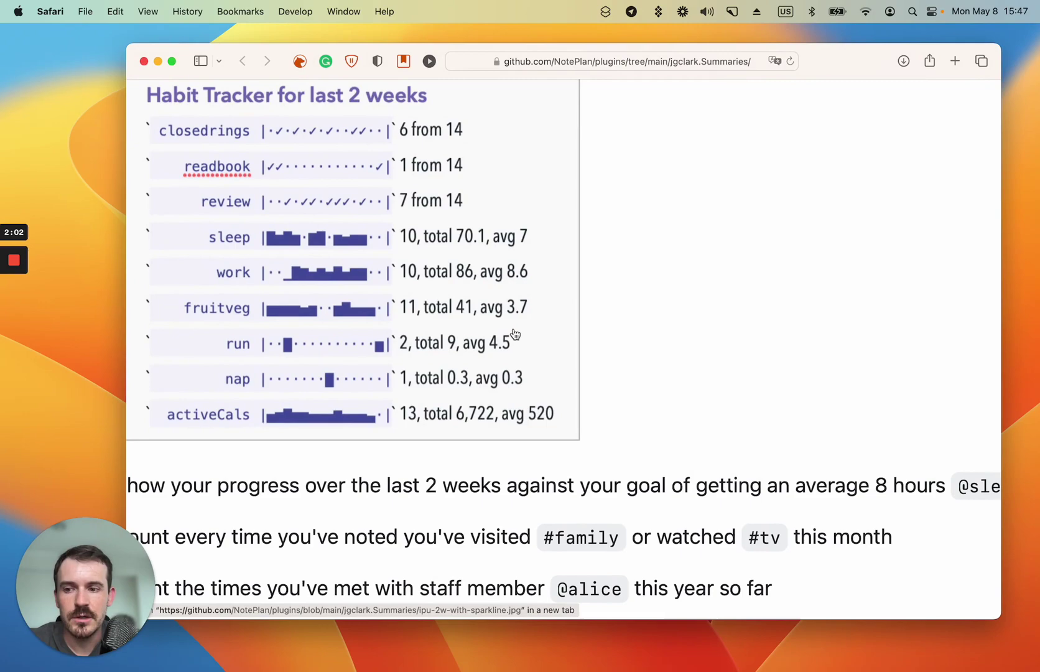
scroll(515, 337, down, 5)
scroll(514, 334, down, 6)
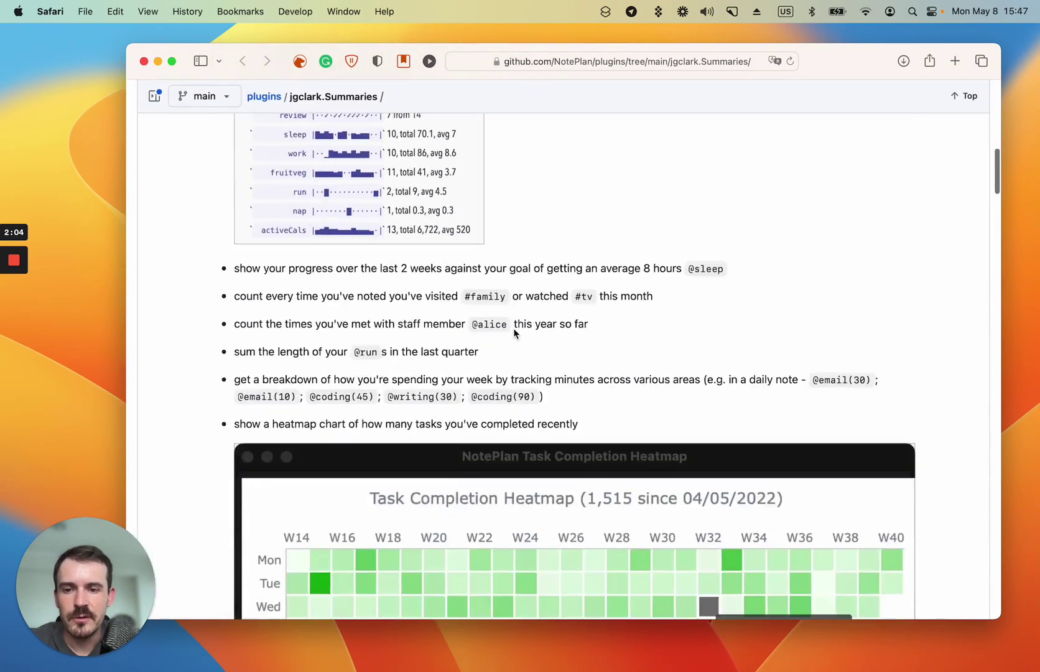
scroll(514, 333, down, 5)
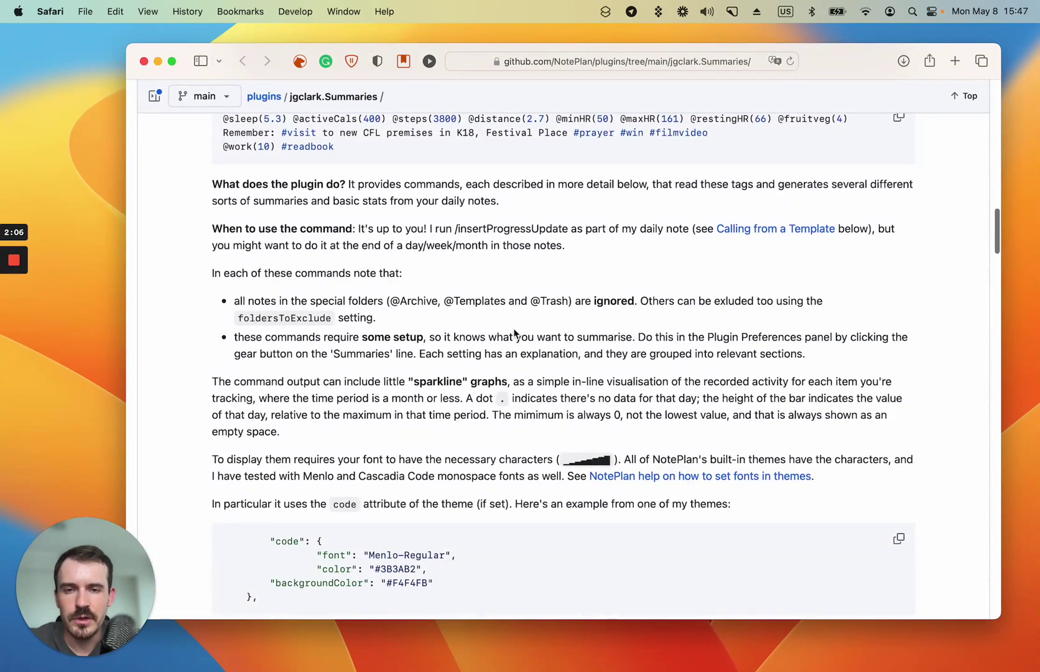
Review the README's Task Completion Heatmap example, then return to NotePlan's desktop Space.
scroll(513, 334, up, 1)
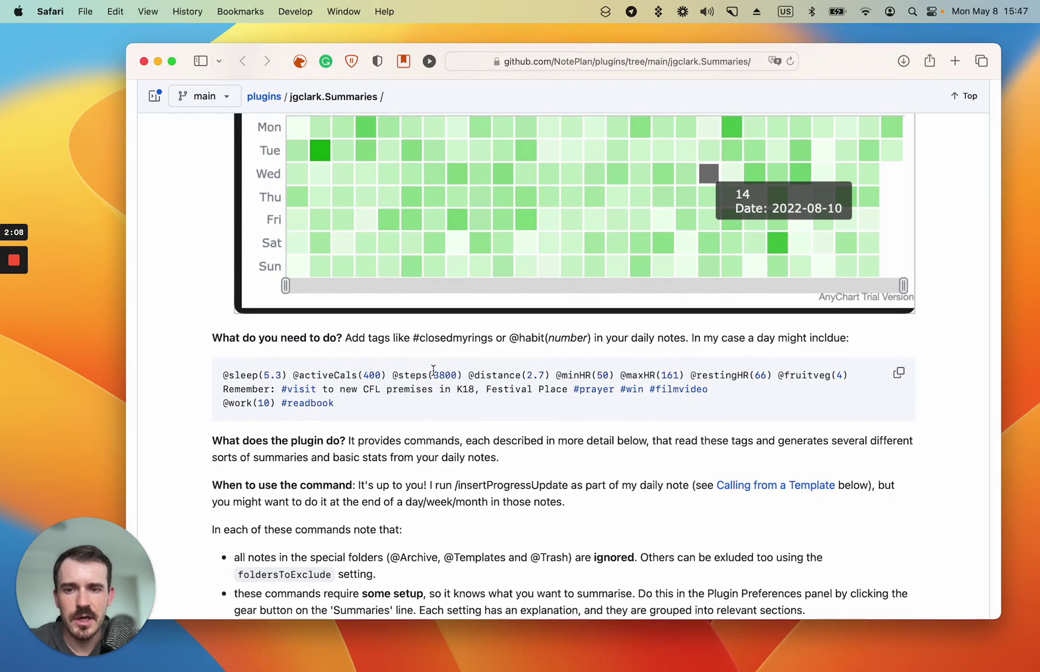
scroll(433, 375, up, 3)
scroll(435, 375, up, 4)
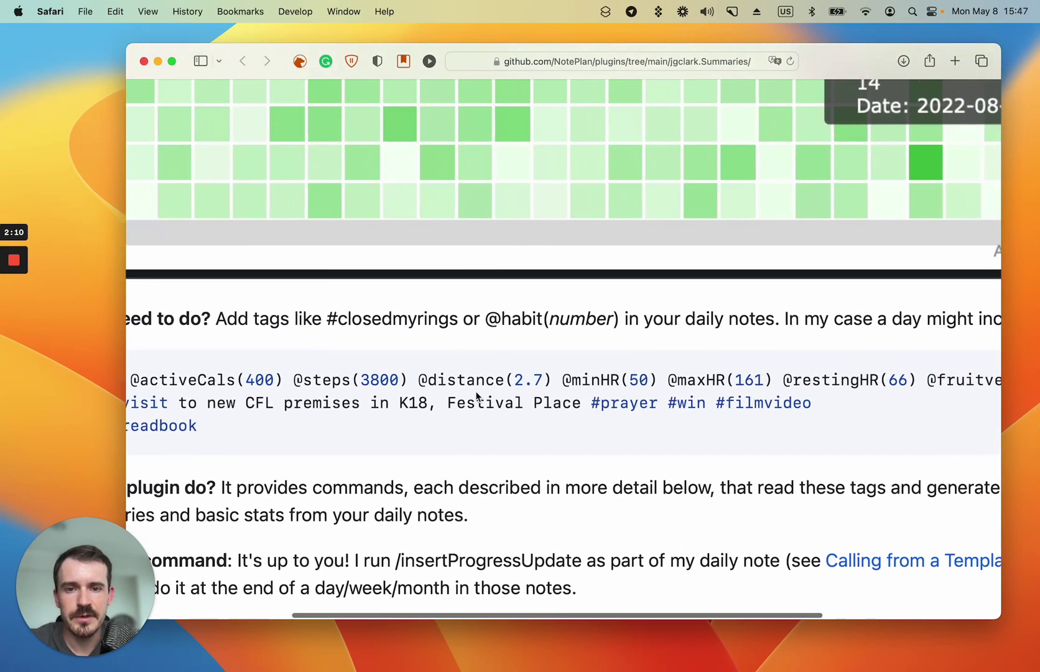
scroll(559, 372, down, 3)
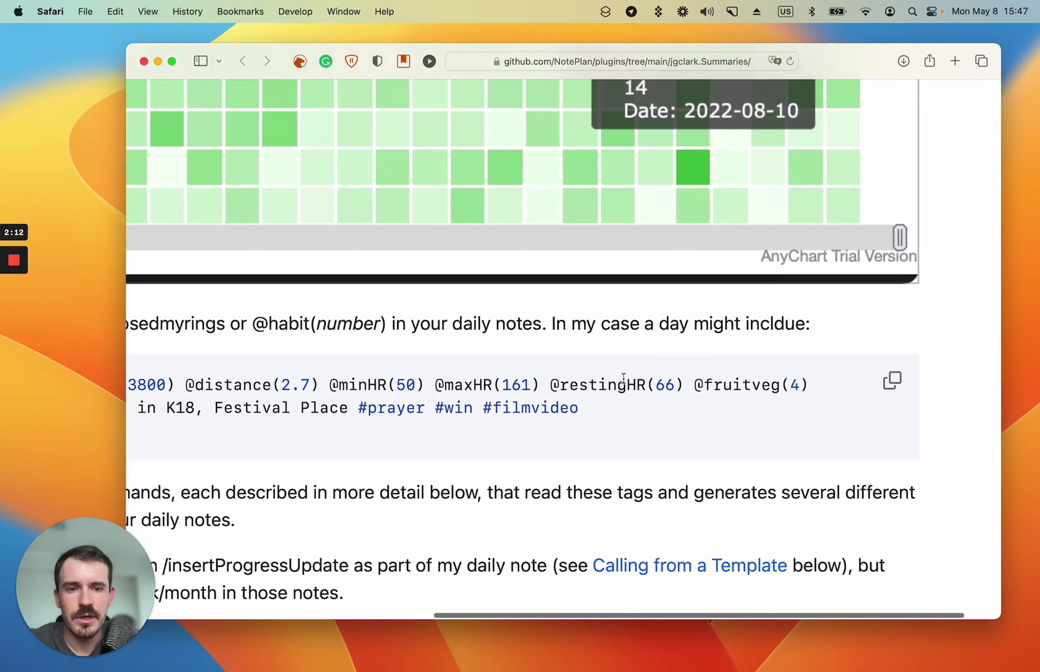
scroll(623, 378, down, 5)
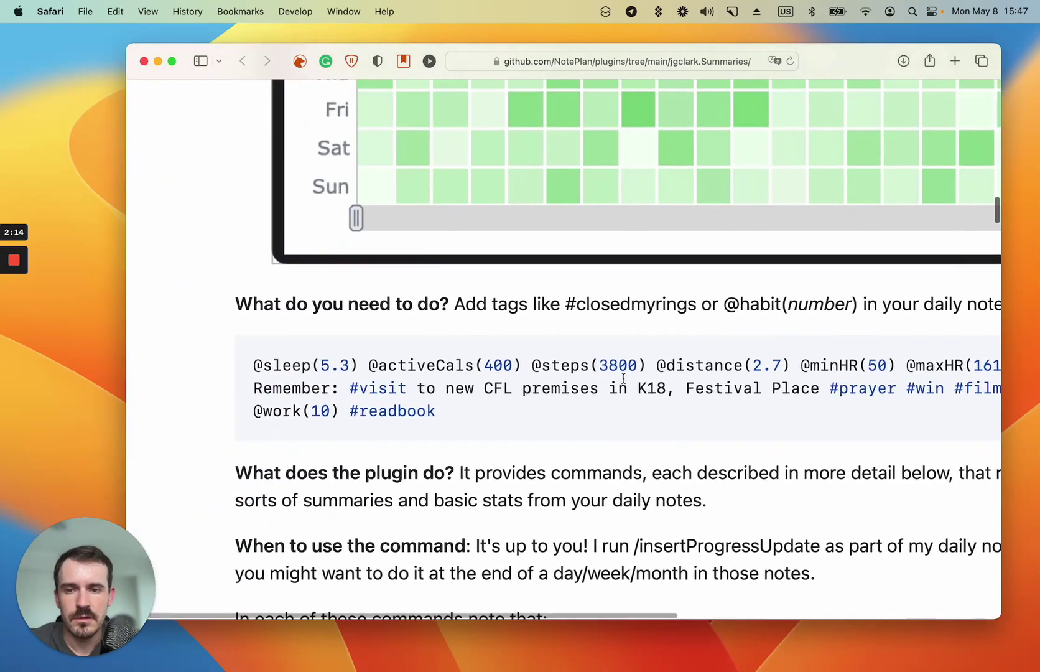
scroll(652, 444, down, 5)
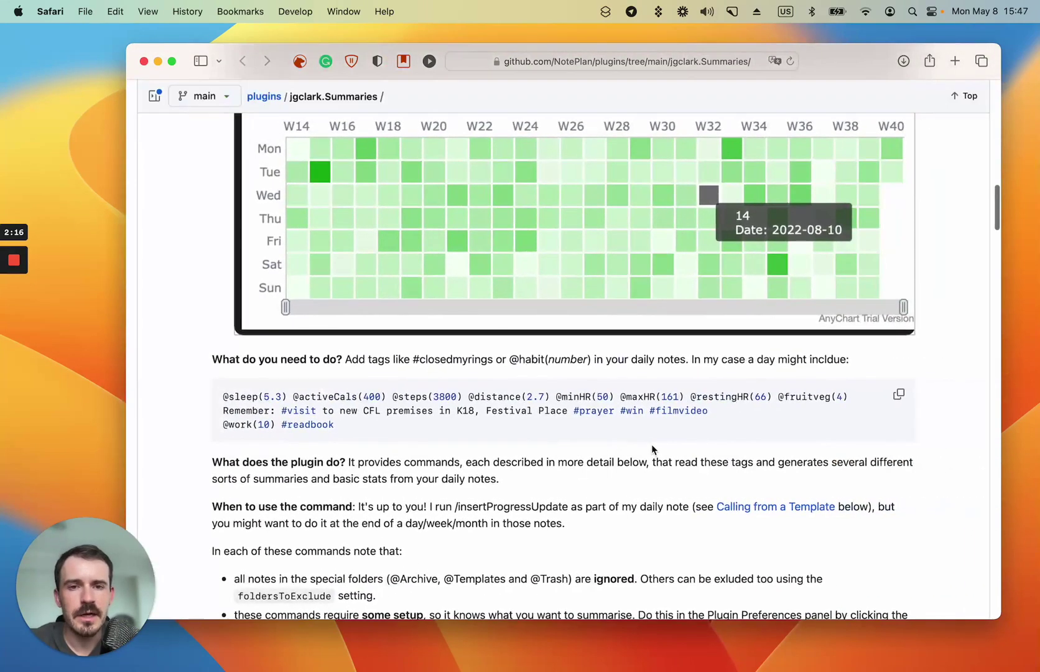
scroll(652, 447, up, 1)
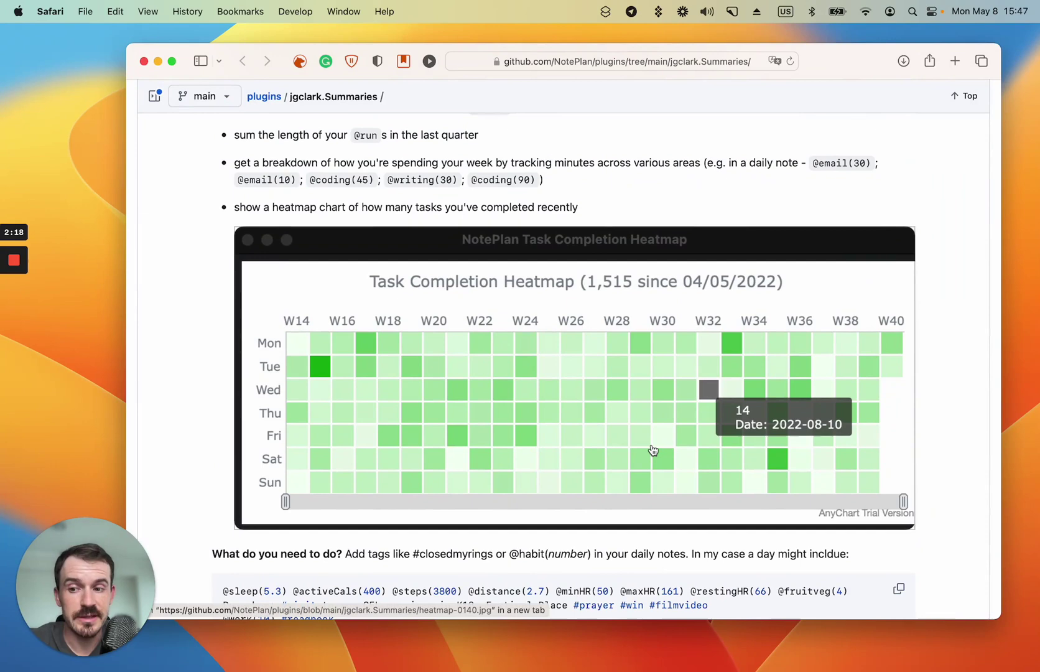
key(ctrl+Right)
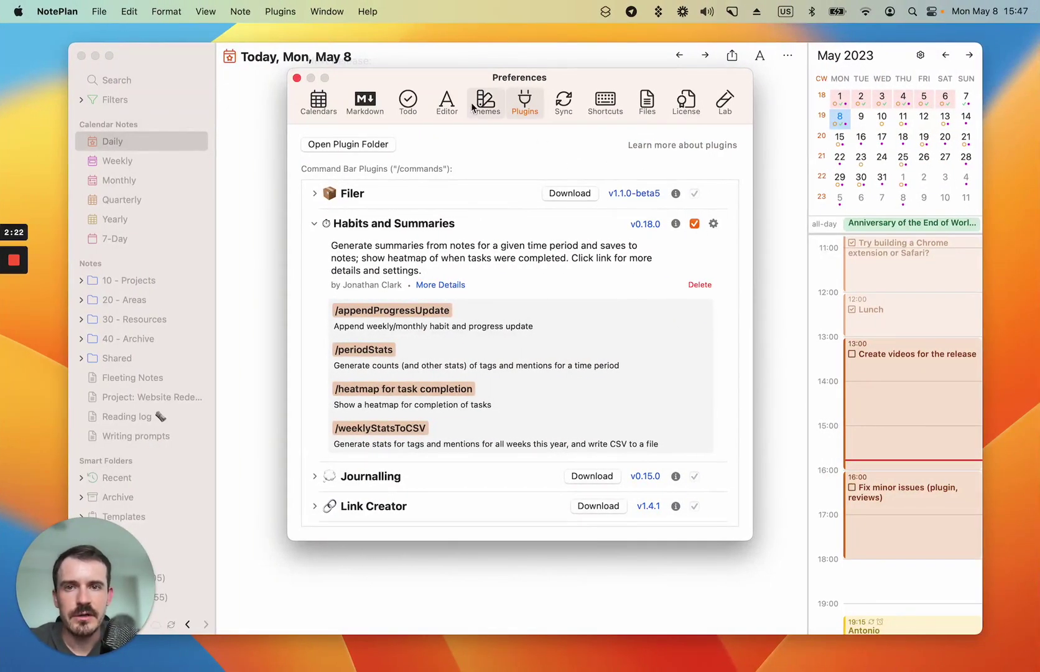
Drag Preferences to the right so today's Progress Update shows beside the plugin details.
drag(462, 88, 700, 178)
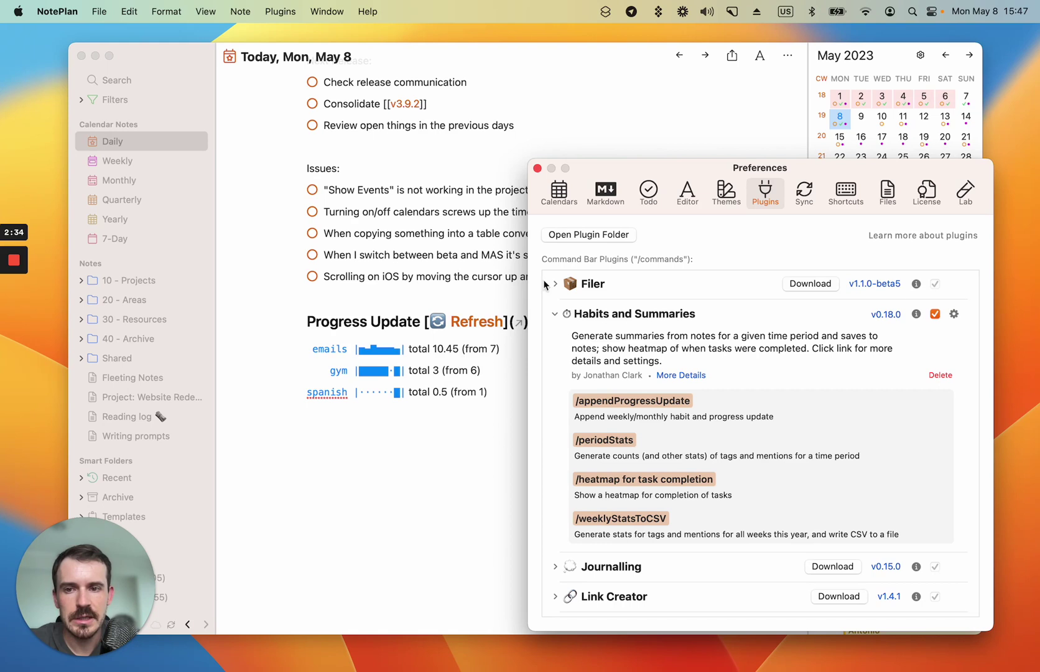
Open the Habits and Summaries settings sheet, move it up and left, and scroll through it.
click(955, 315)
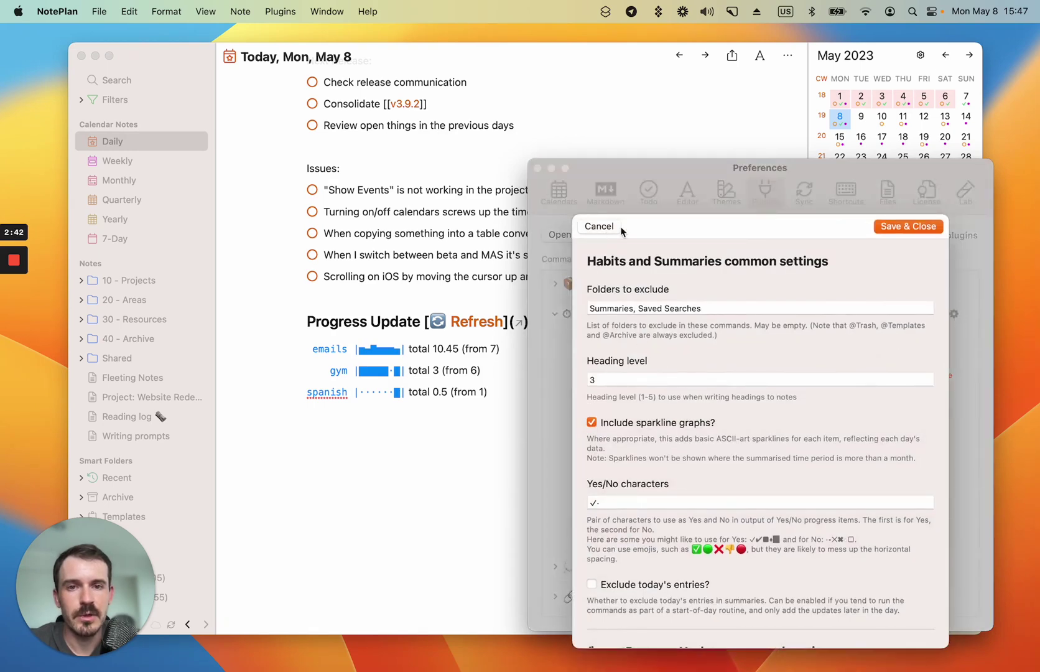
drag(699, 167, 575, 114)
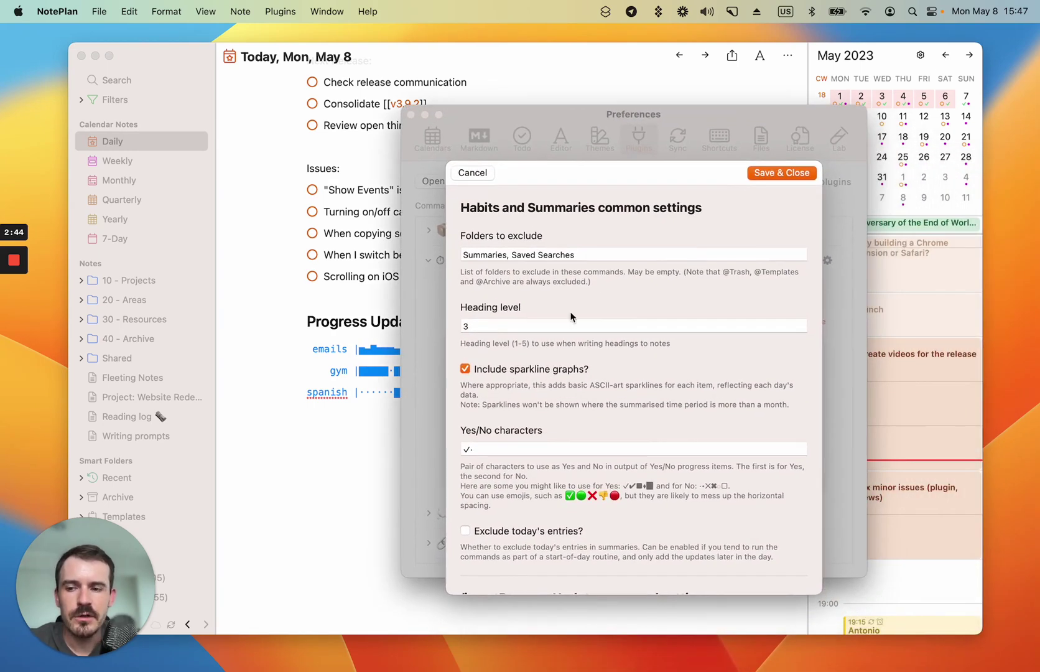
scroll(592, 354, down, 5)
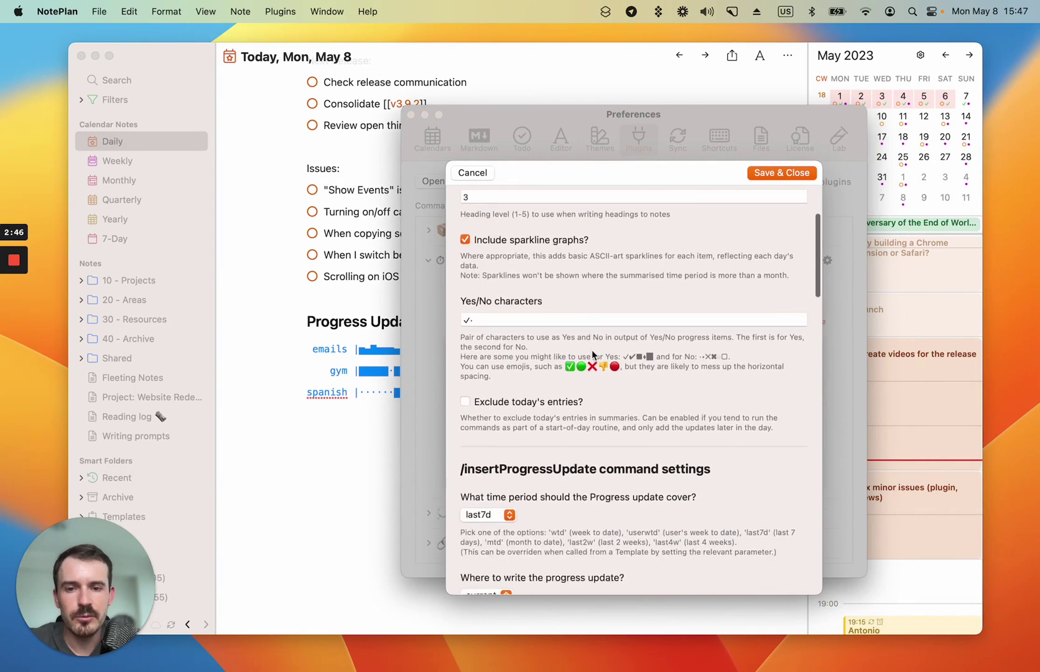
scroll(591, 354, down, 2)
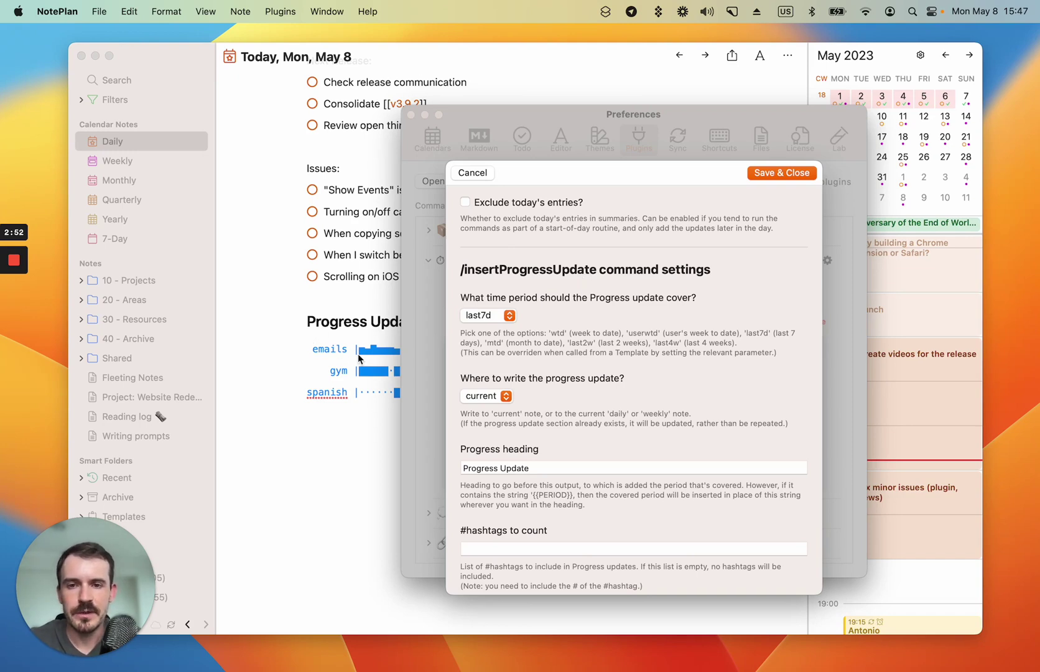
scroll(591, 318, down, 3)
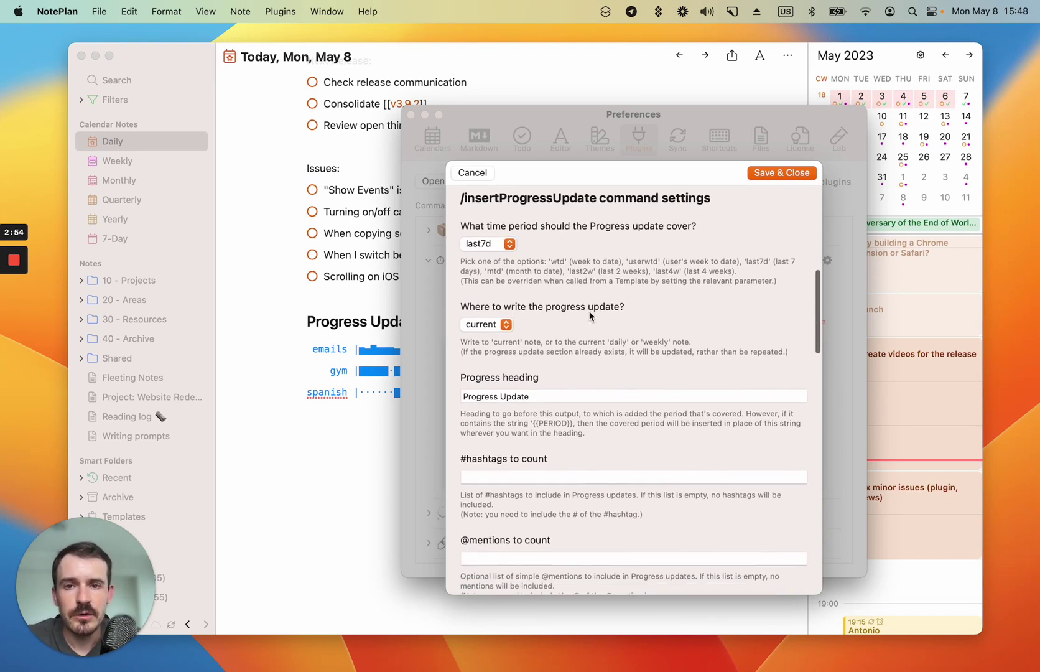
scroll(515, 240, up, 1)
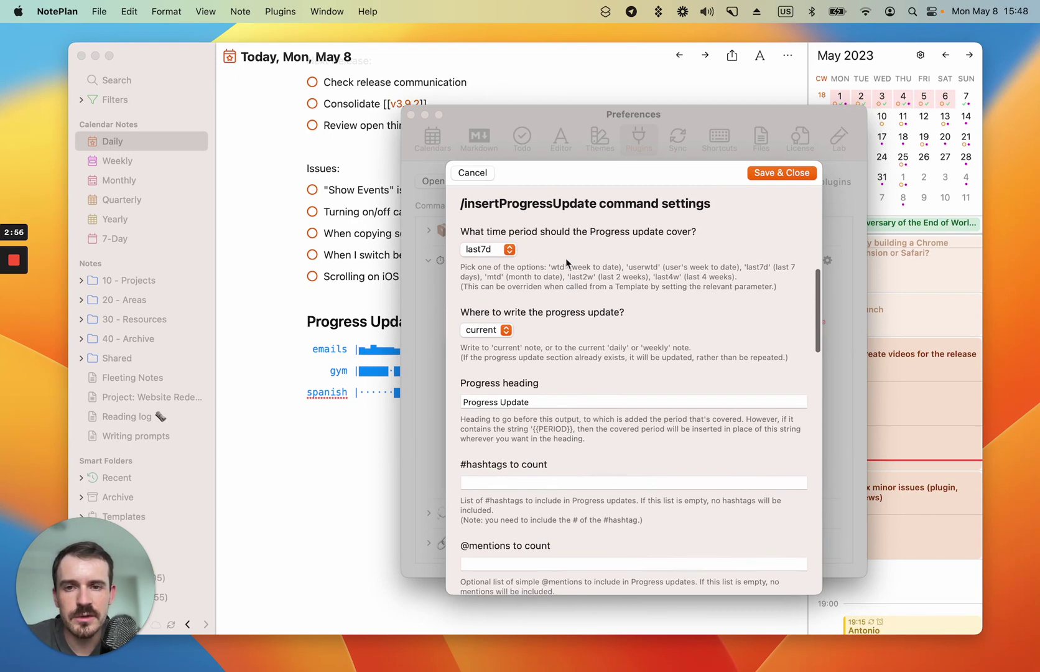
Keep the Progress update period at last7d and the output note at current.
click(495, 250)
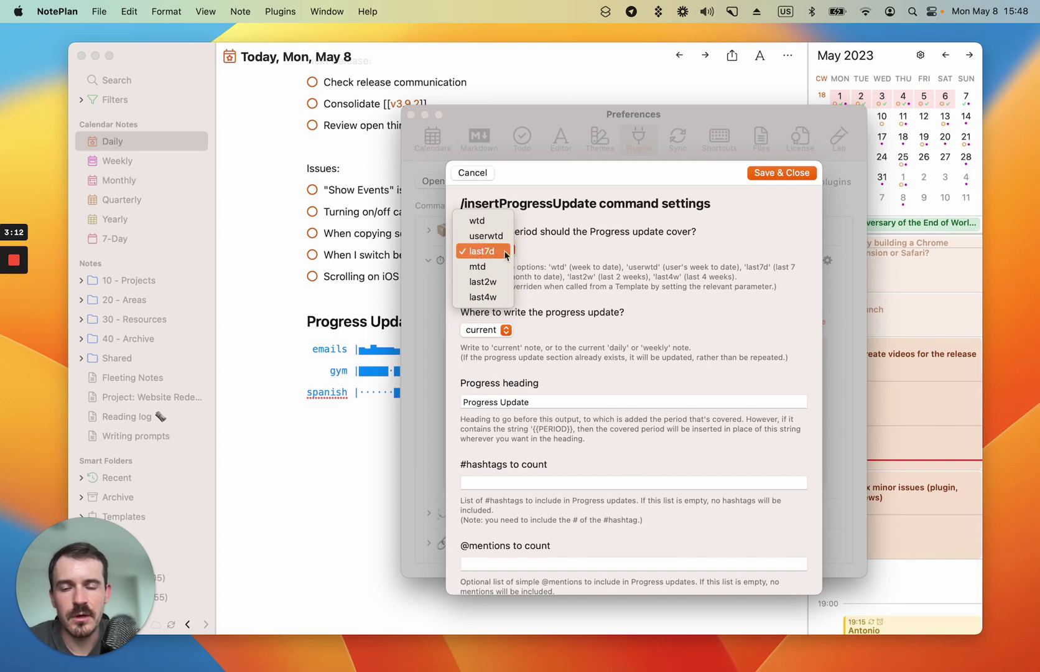
click(485, 252)
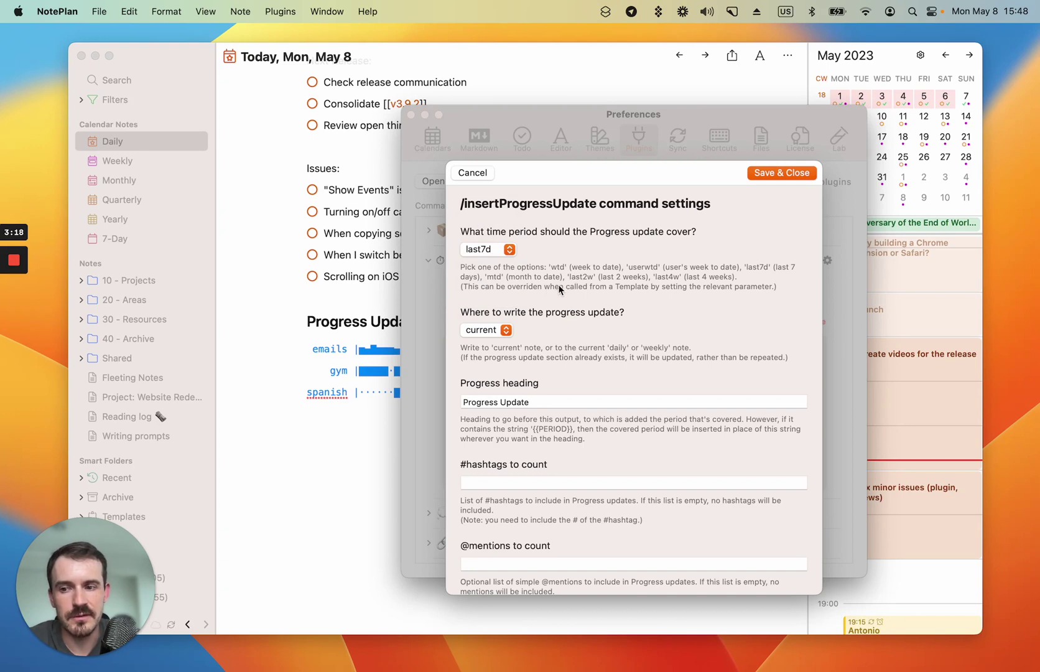
scroll(551, 335, down, 3)
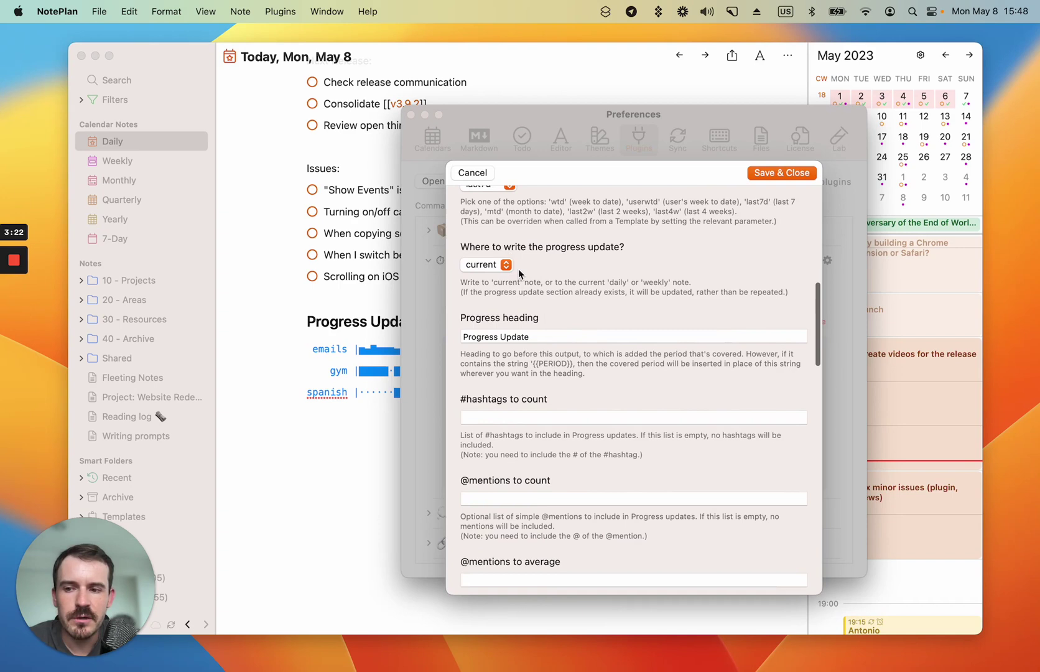
click(496, 266)
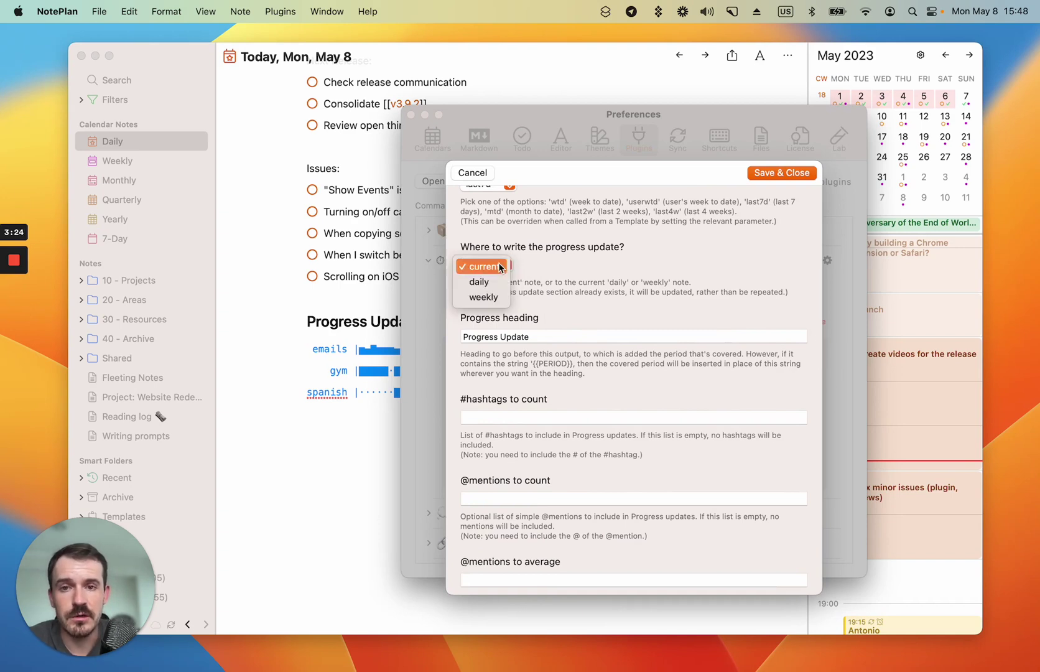
click(558, 271)
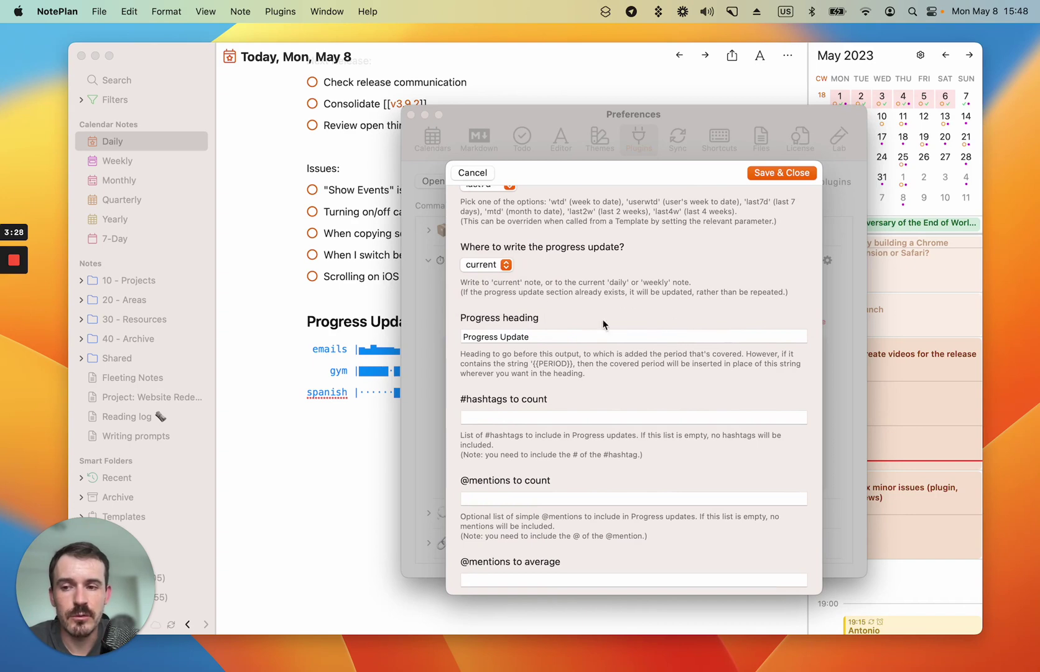
scroll(603, 330, down, 3)
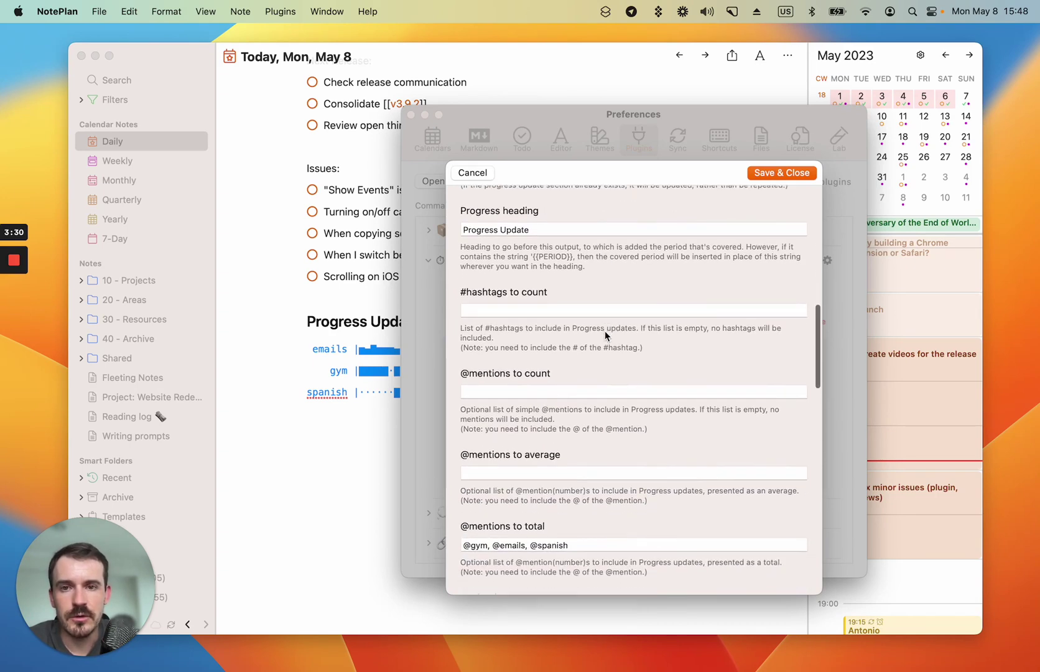
scroll(606, 336, down, 5)
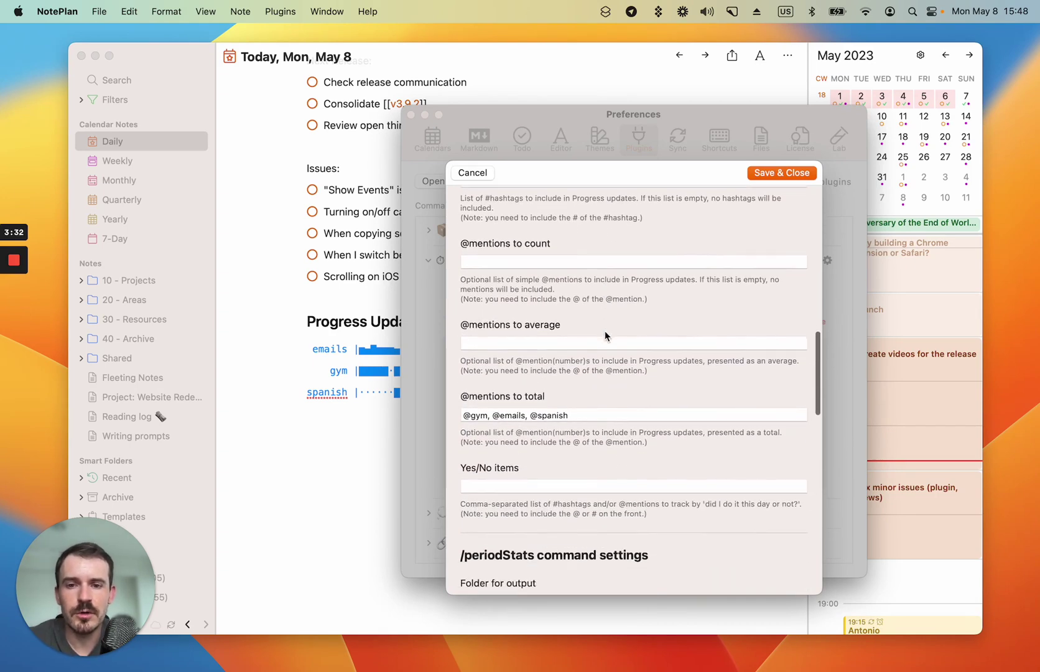
scroll(605, 336, up, 3)
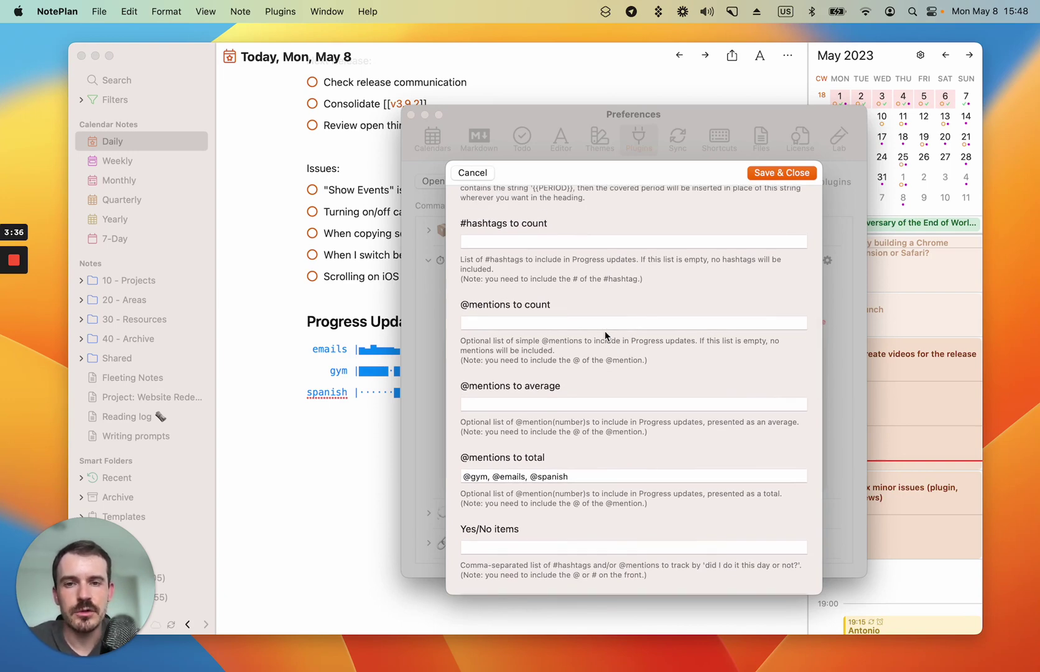
scroll(612, 383, up, 1)
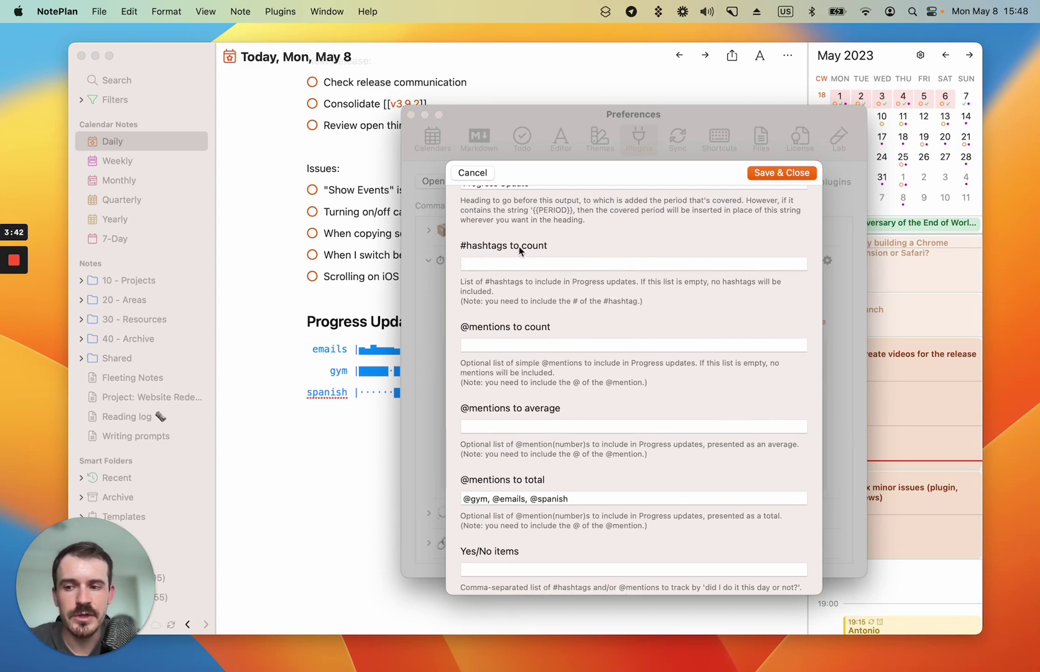
scroll(525, 273, down, 3)
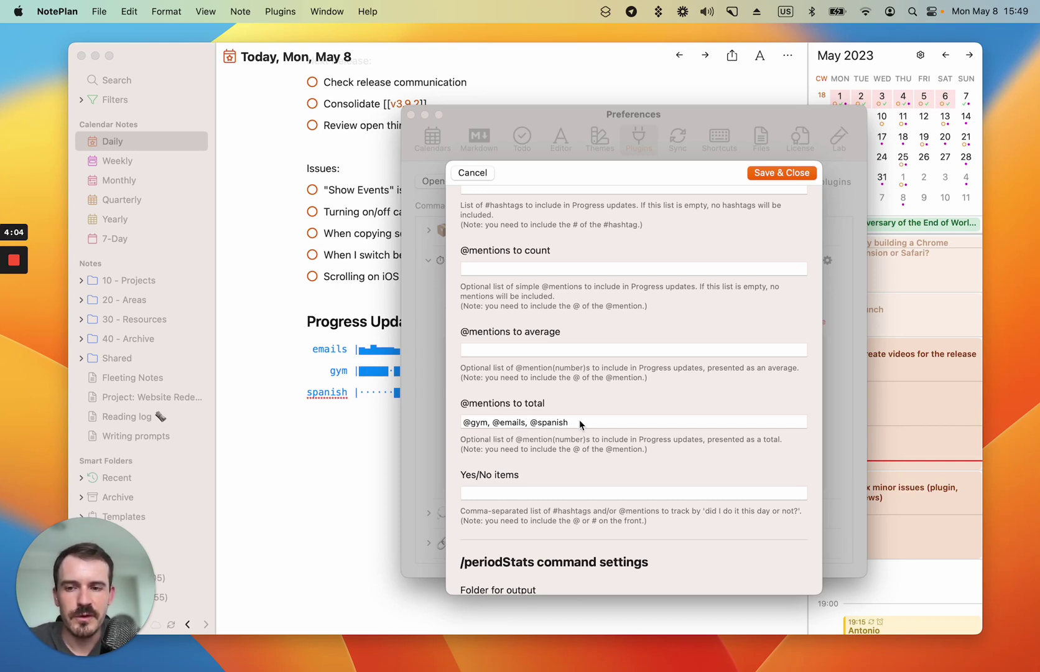
click(545, 424)
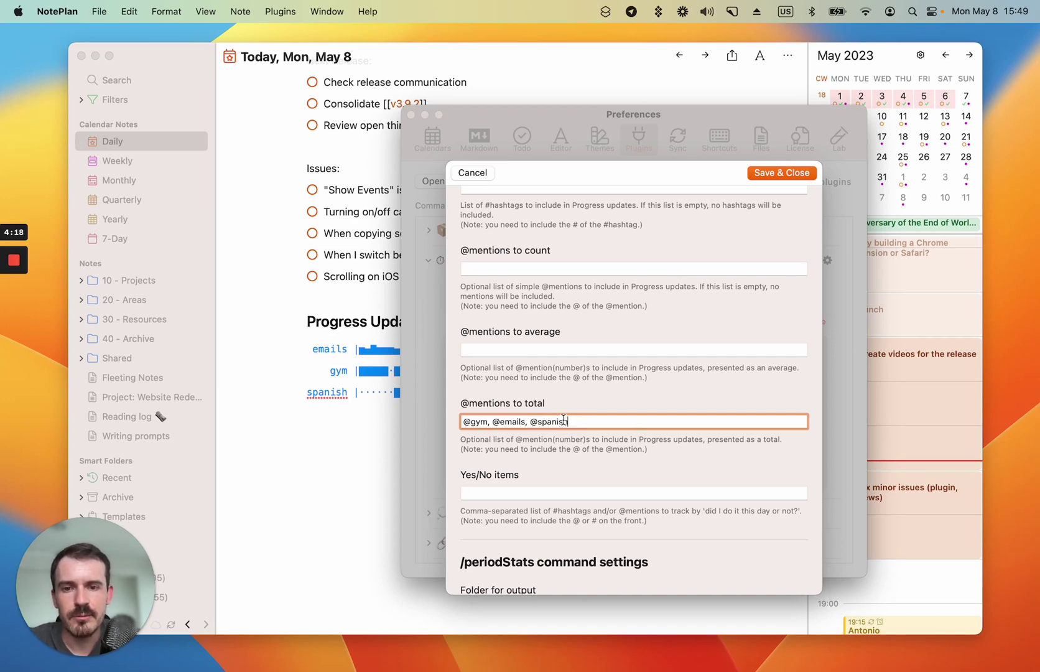
triple_click(560, 415)
scroll(526, 432, down, 1)
scroll(526, 432, down, 10)
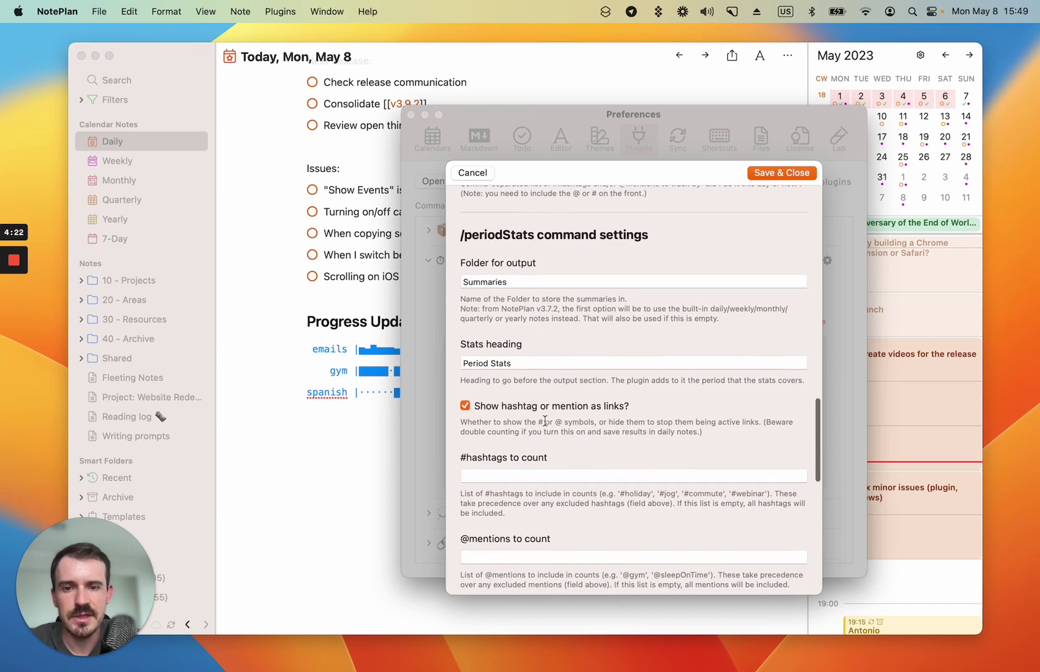
scroll(545, 419, down, 10)
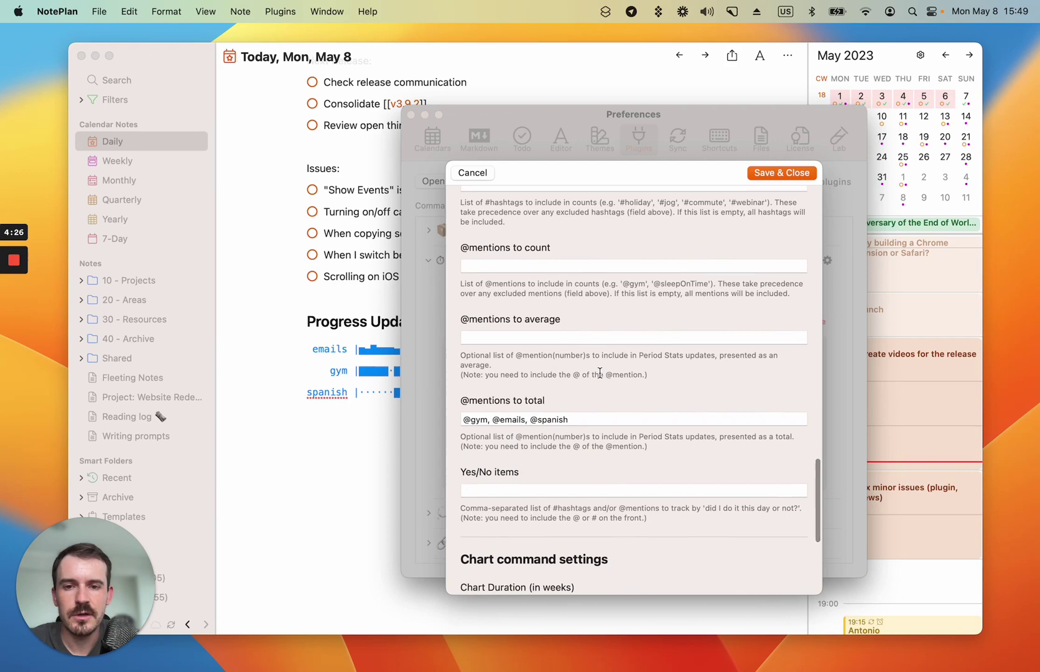
scroll(599, 372, down, 2)
scroll(600, 372, down, 7)
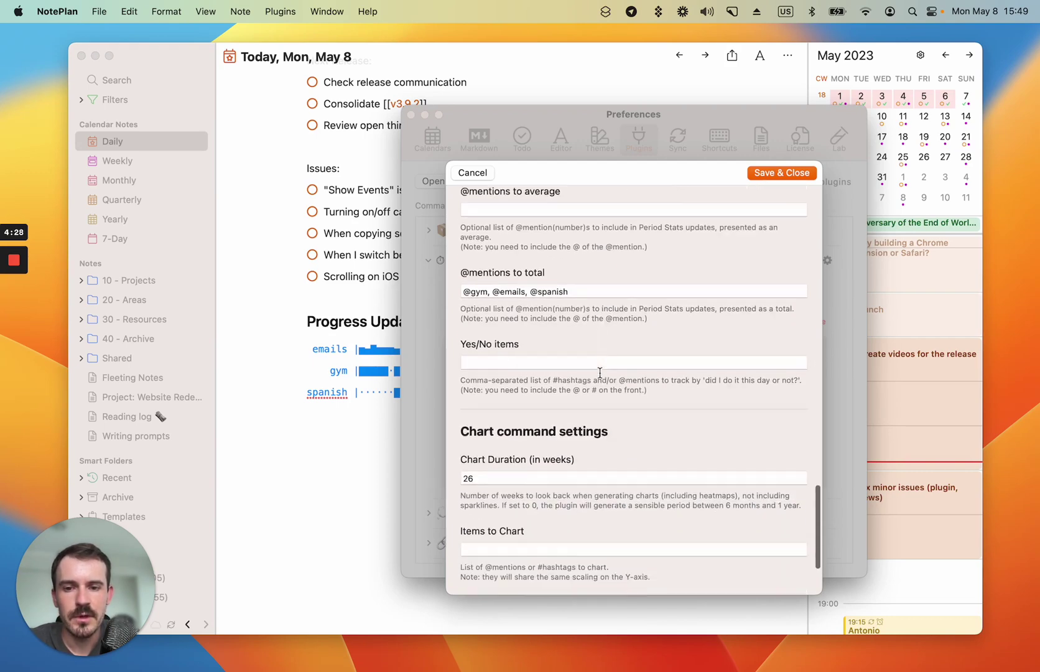
scroll(600, 373, up, 10)
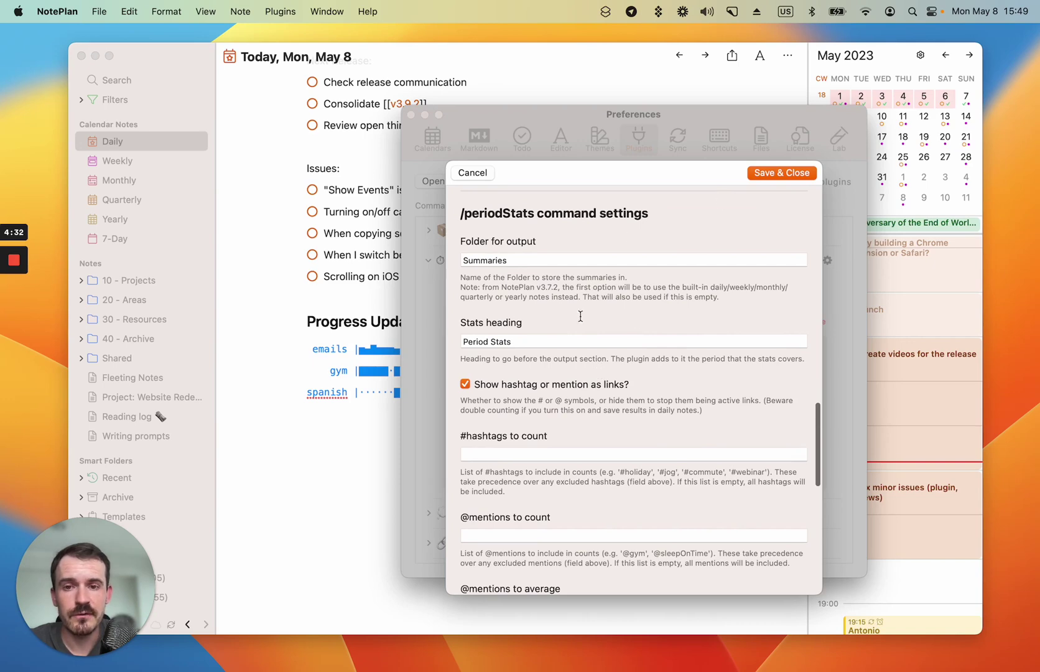
scroll(565, 338, down, 5)
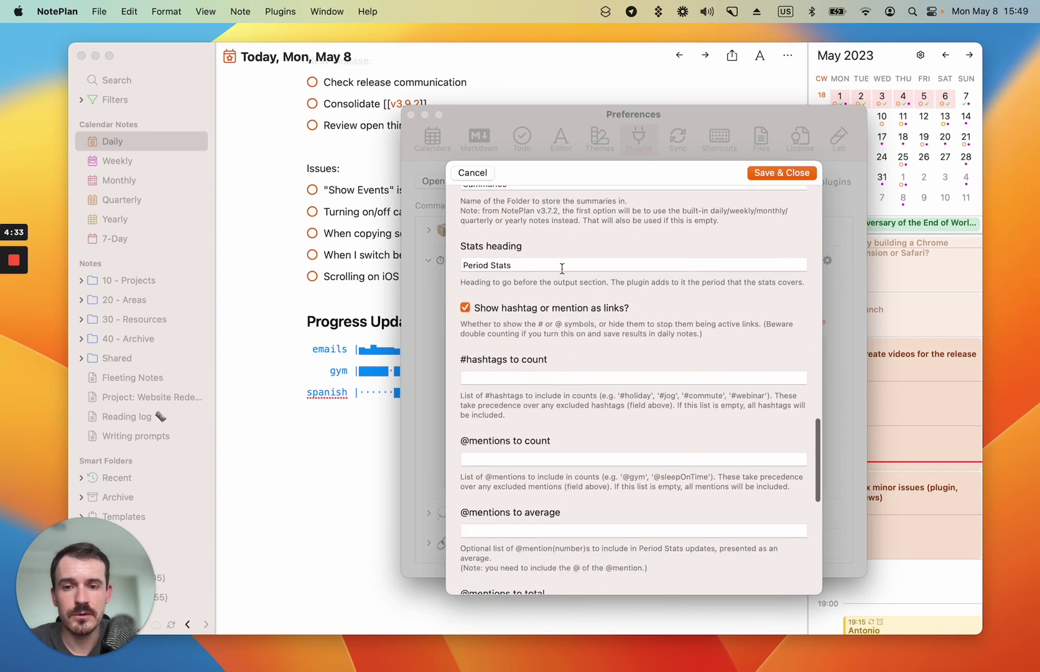
click(470, 173)
click(345, 414)
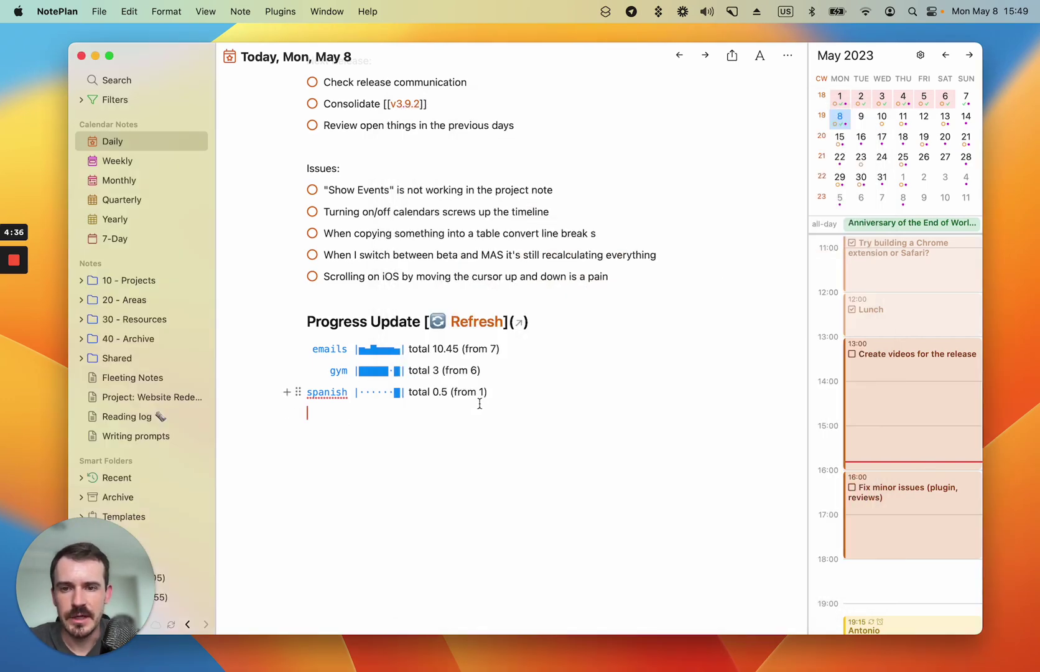
Delete the old Progress Update section and run /appendProgressUpdate to regenerate it.
drag(517, 402, 287, 325)
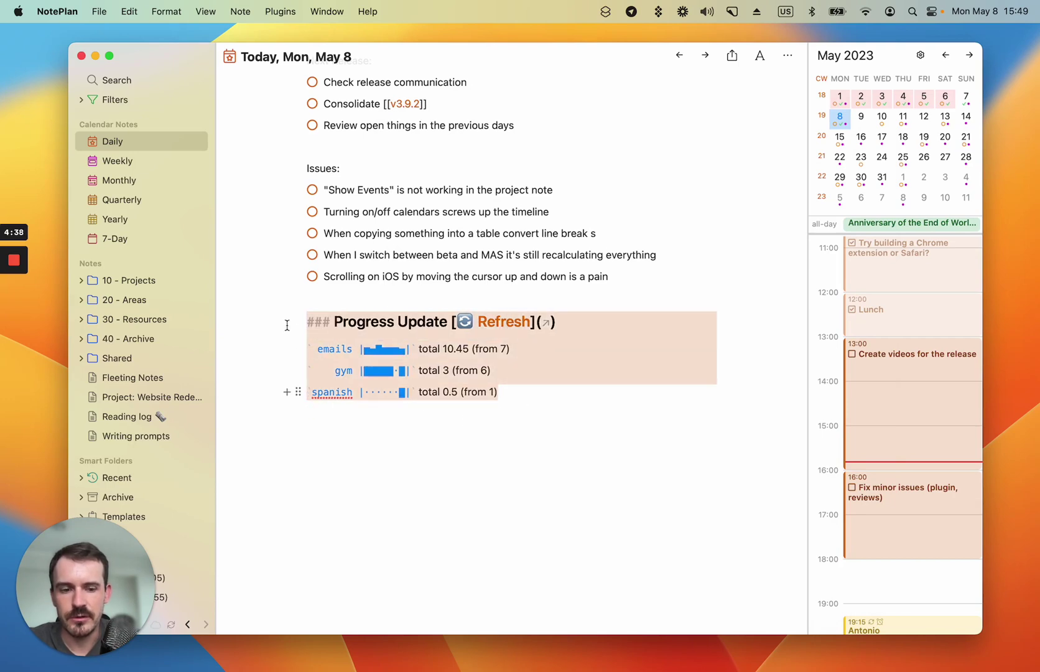
key(BackSpace)
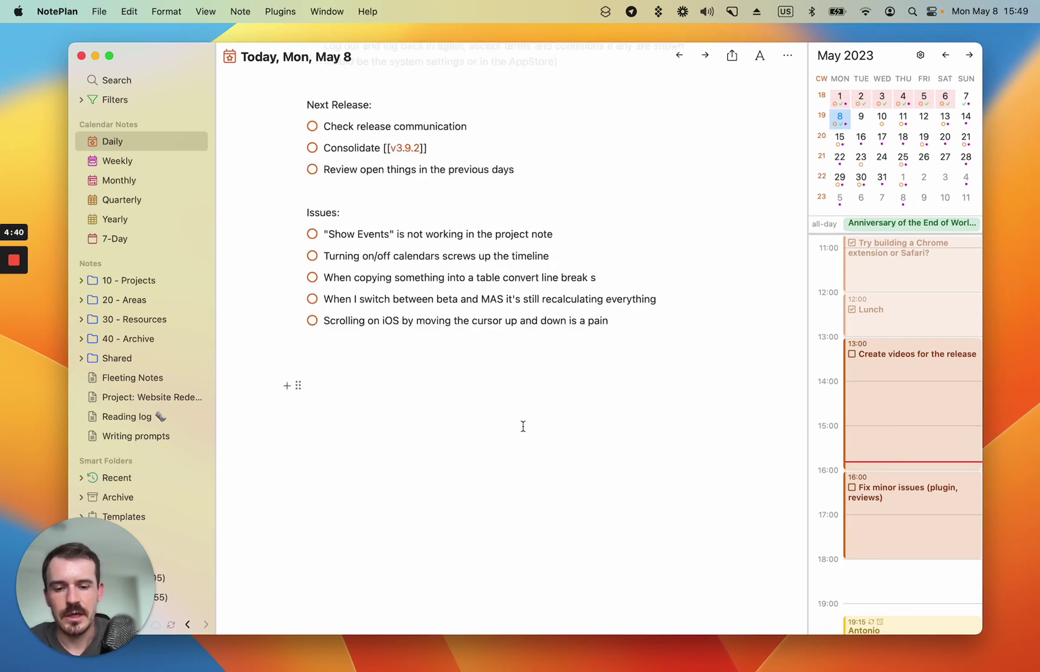
key(super+j)
text(/appen)
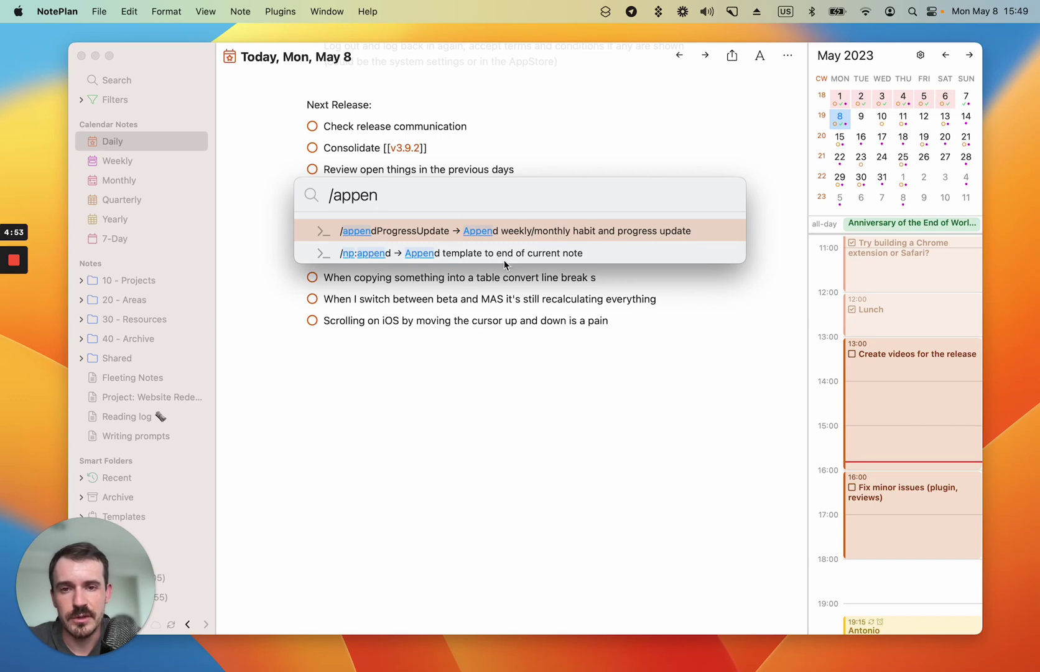
click(505, 233)
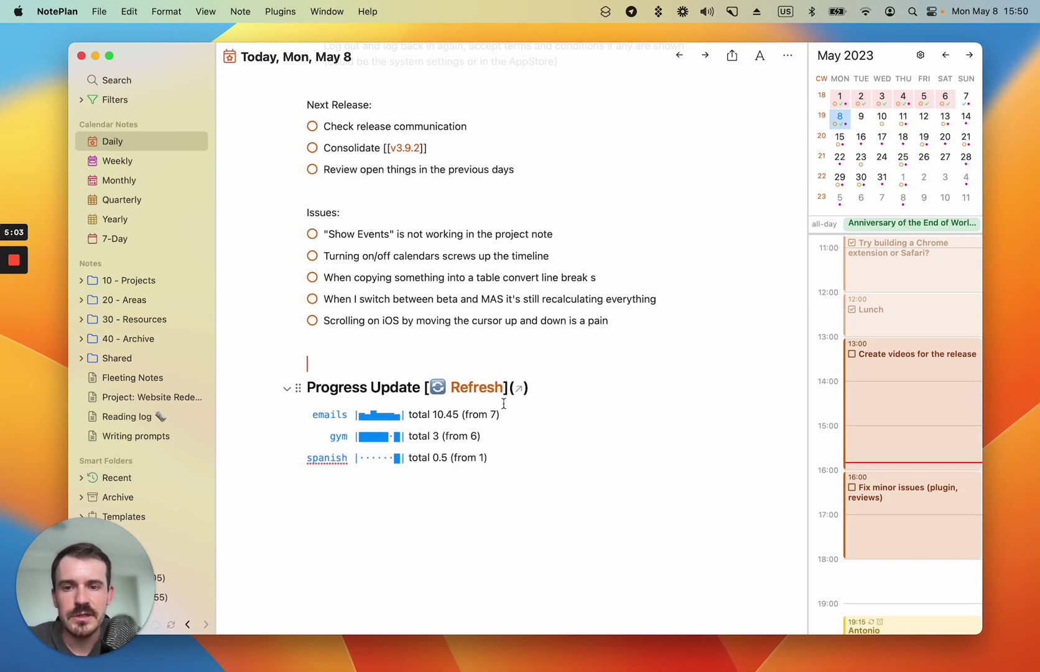
scroll(516, 444, up, 15)
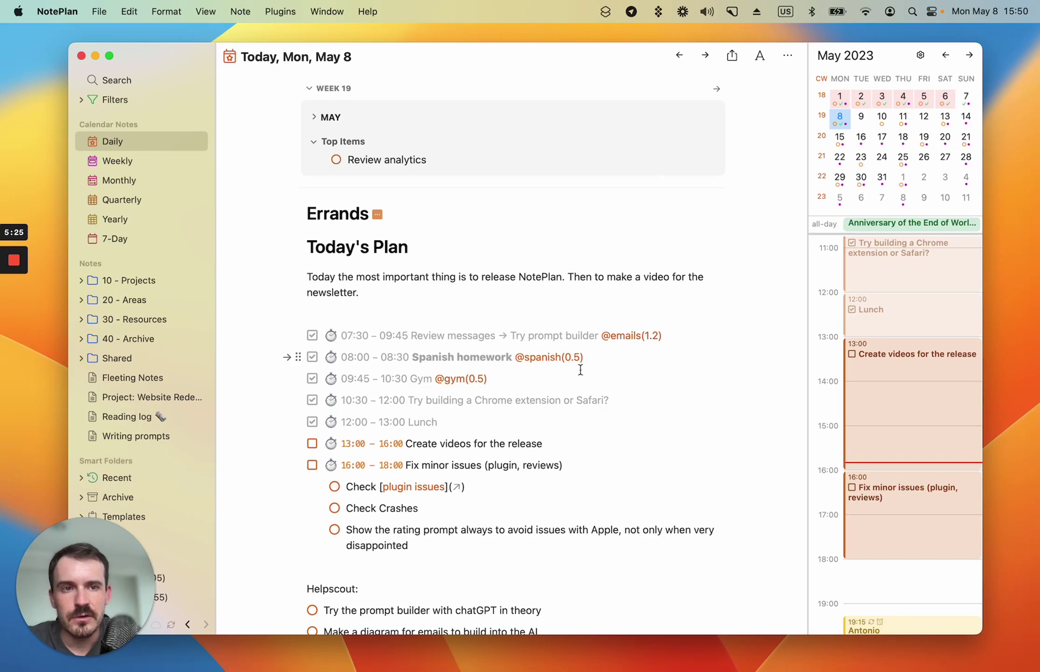
scroll(588, 388, down, 15)
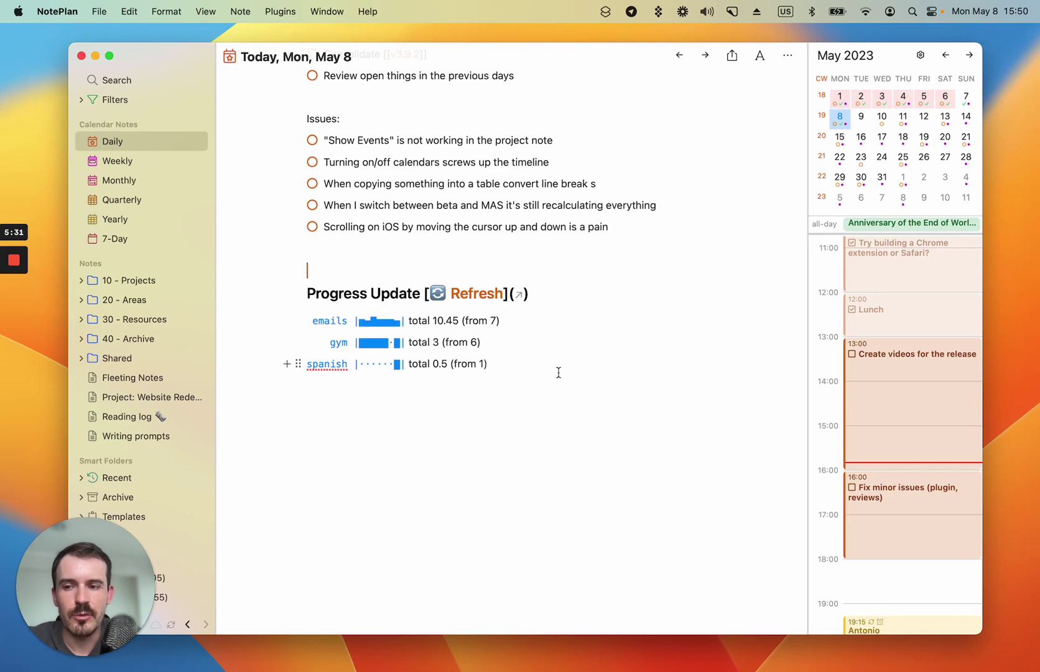
Delete the Progress Update block and run /periodStats for Last Week (2023-W18).
drag(536, 372, 286, 290)
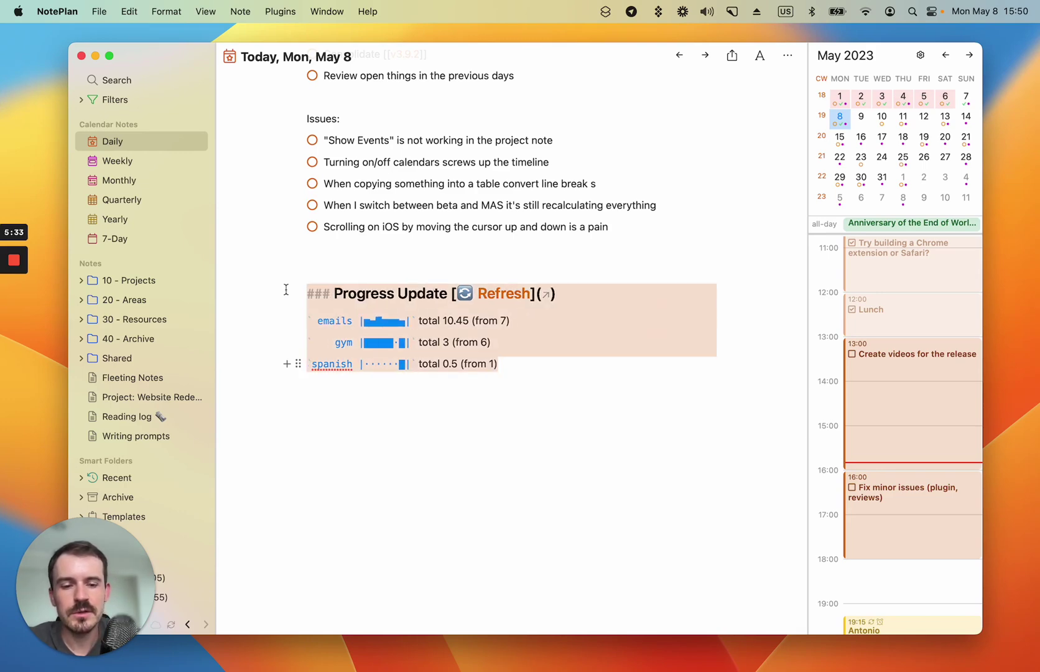
key(BackSpace)
key(super+j)
text(/)
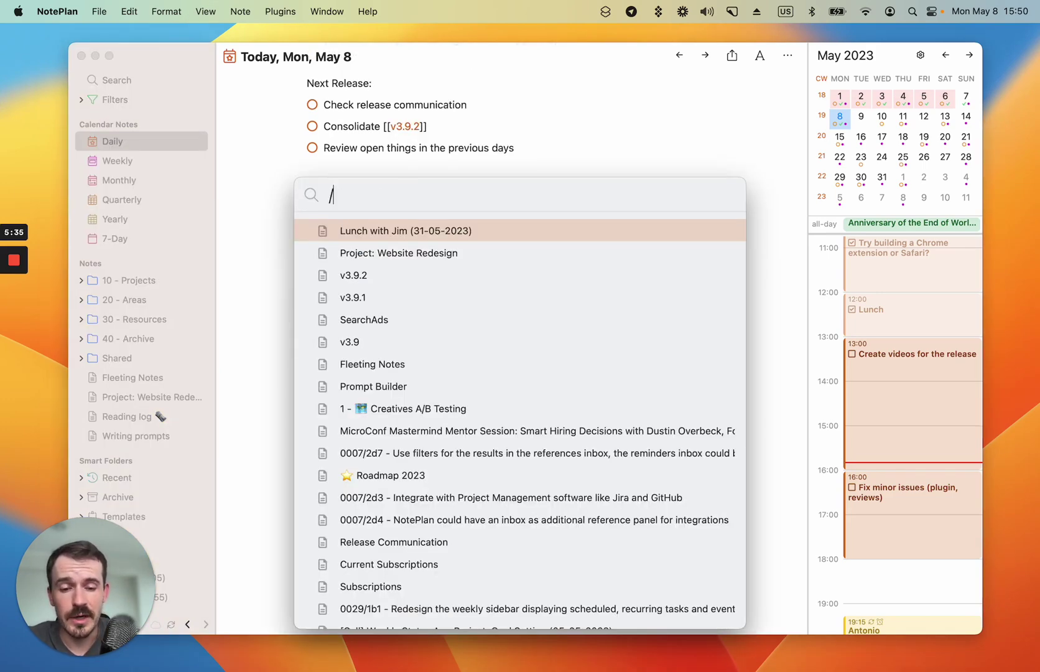
text(period)
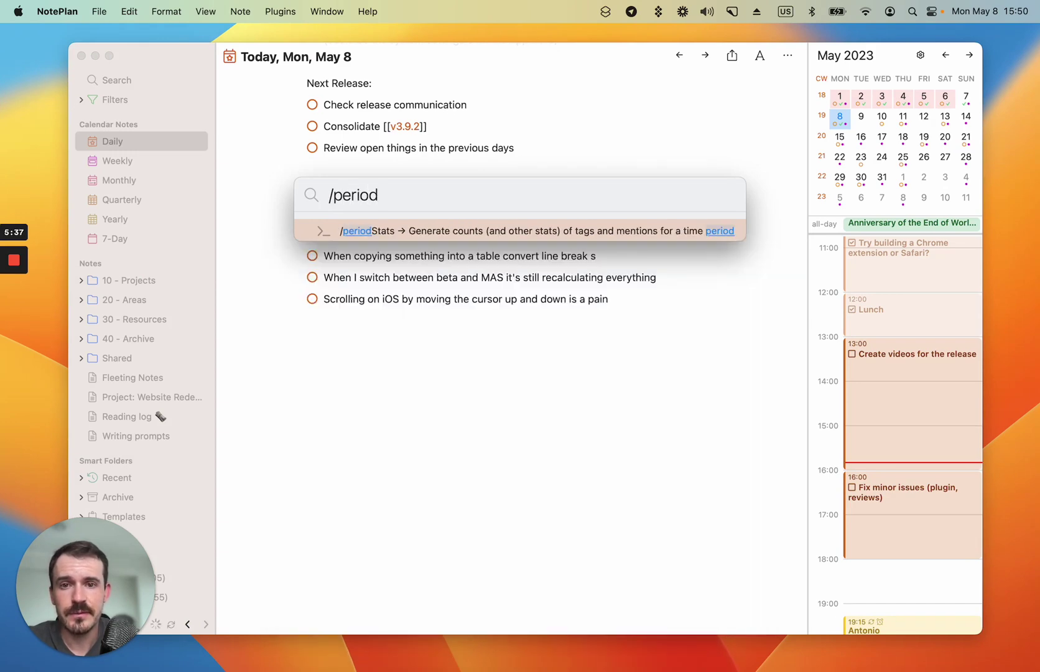
key(Return)
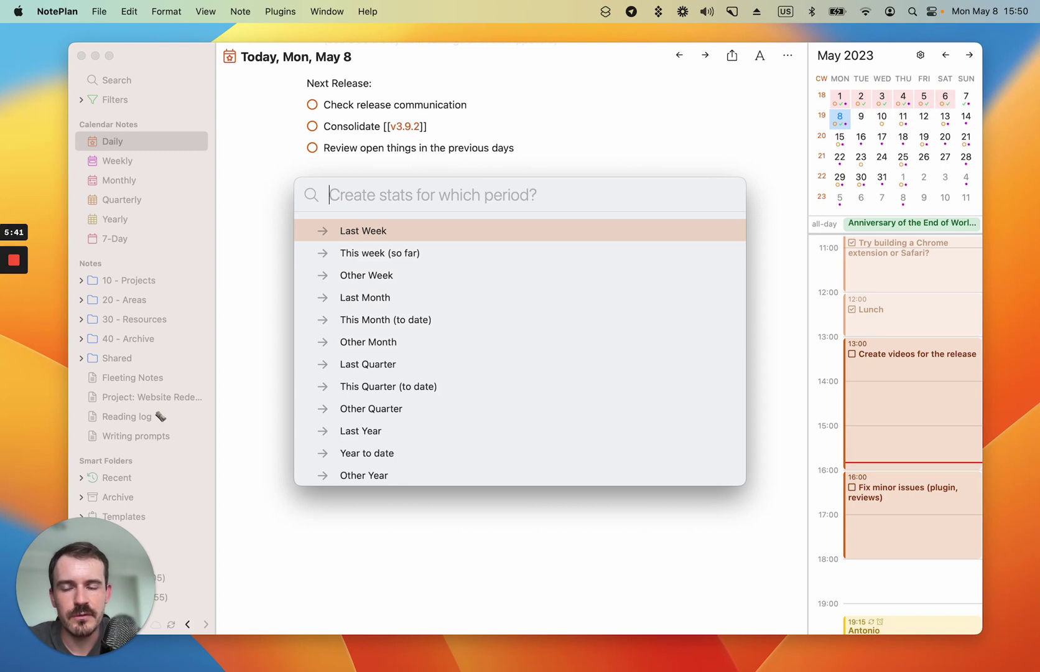
key(Down)
key(Up)
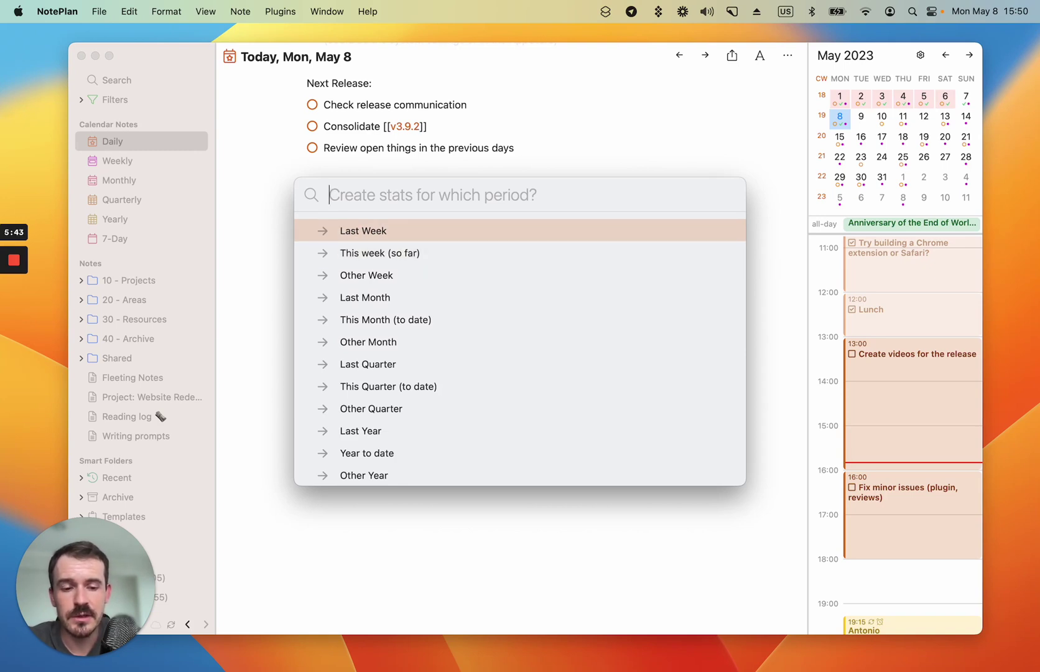
key(Return)
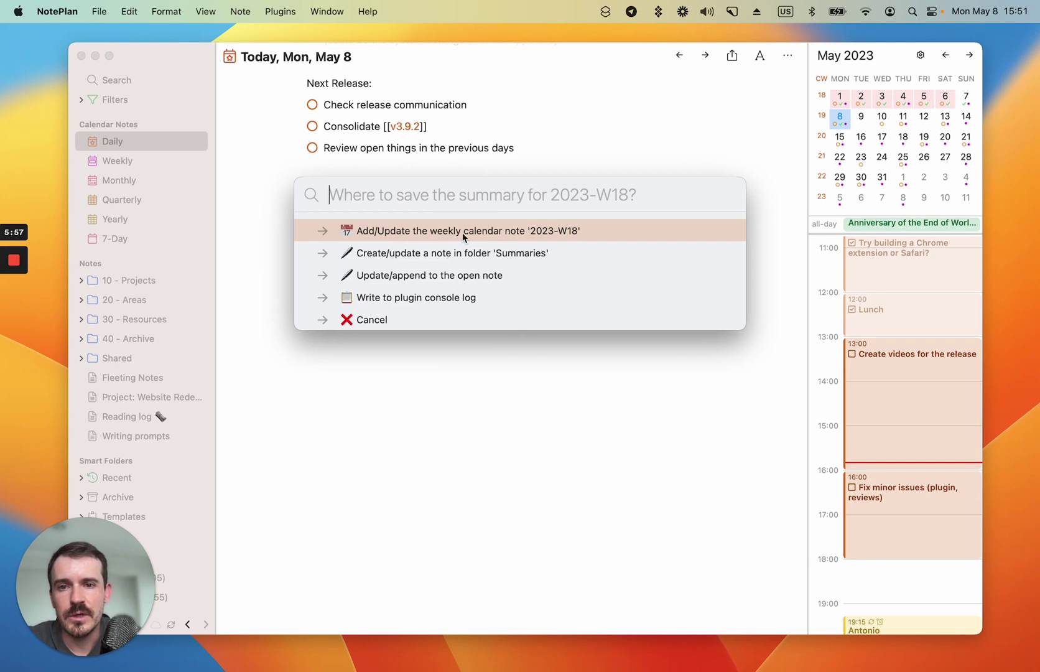
Save the stats to the 2023-W18 weekly note, widen it, and place the cursor after the spanish line.
click(565, 231)
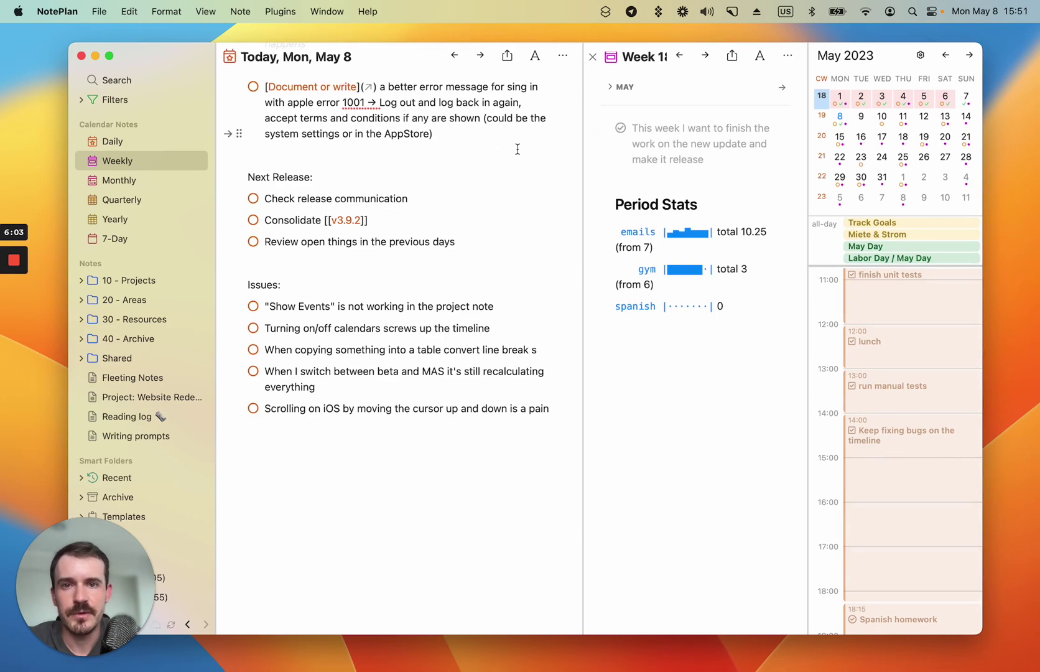
drag(583, 163, 493, 163)
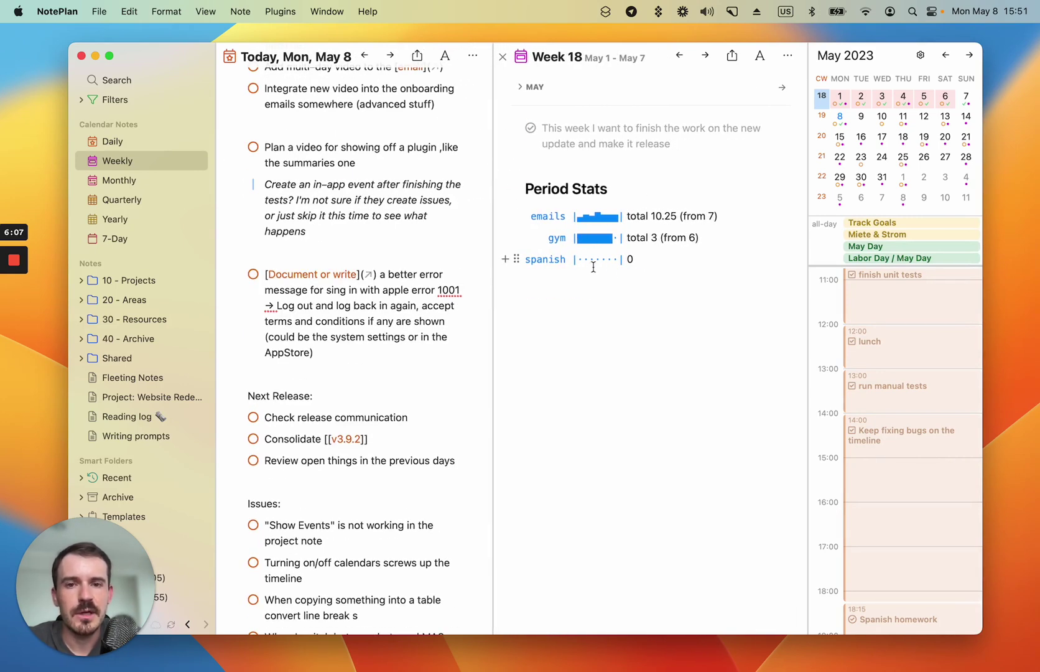
click(657, 259)
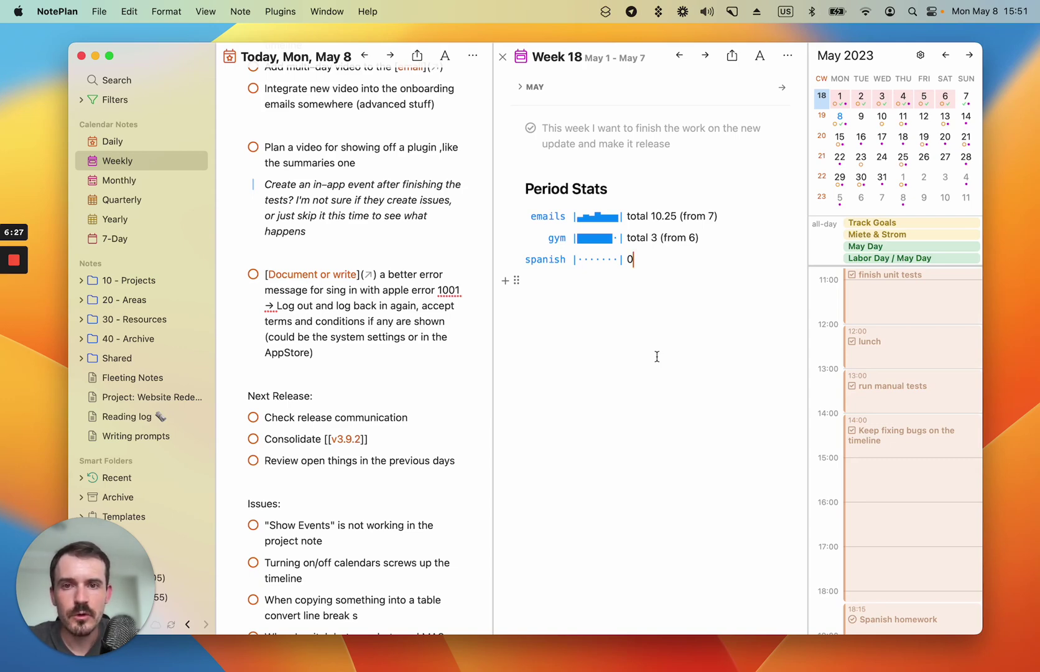
Run /heatmap to chart 1,607 completed tasks since 11/07/2022, then adjust the range slider.
key(super+j)
text(/heatmap)
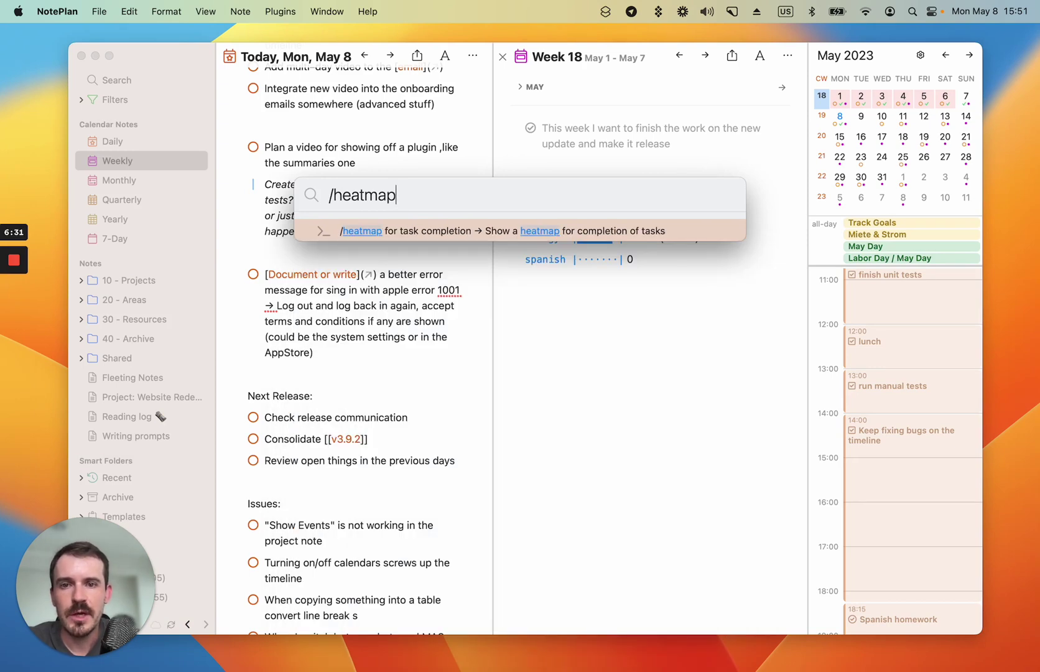
key(Return)
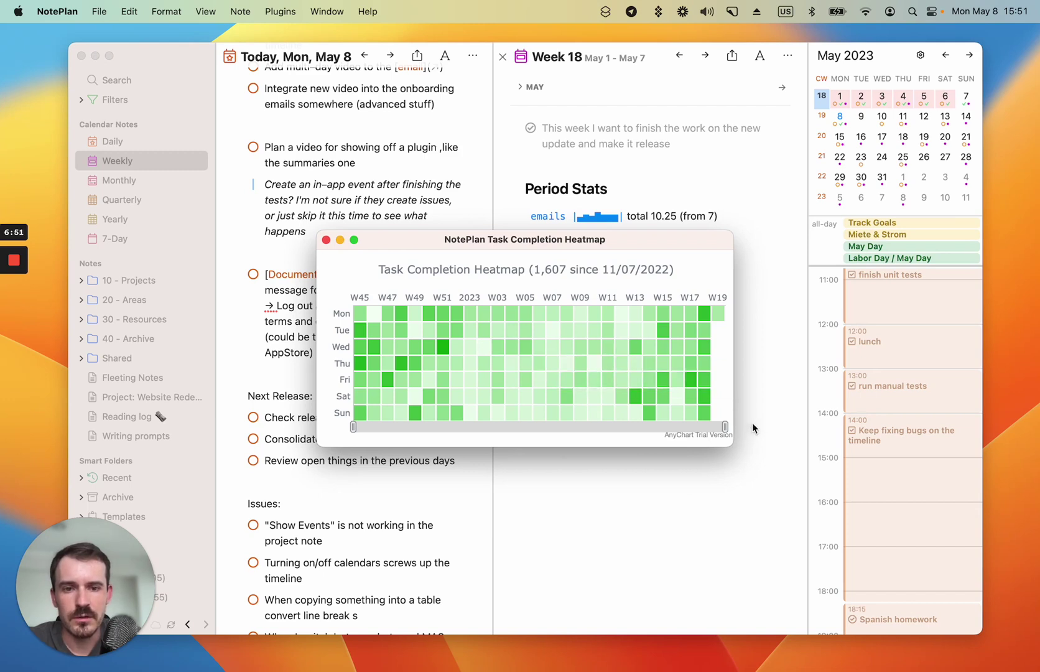
drag(726, 426, 747, 425)
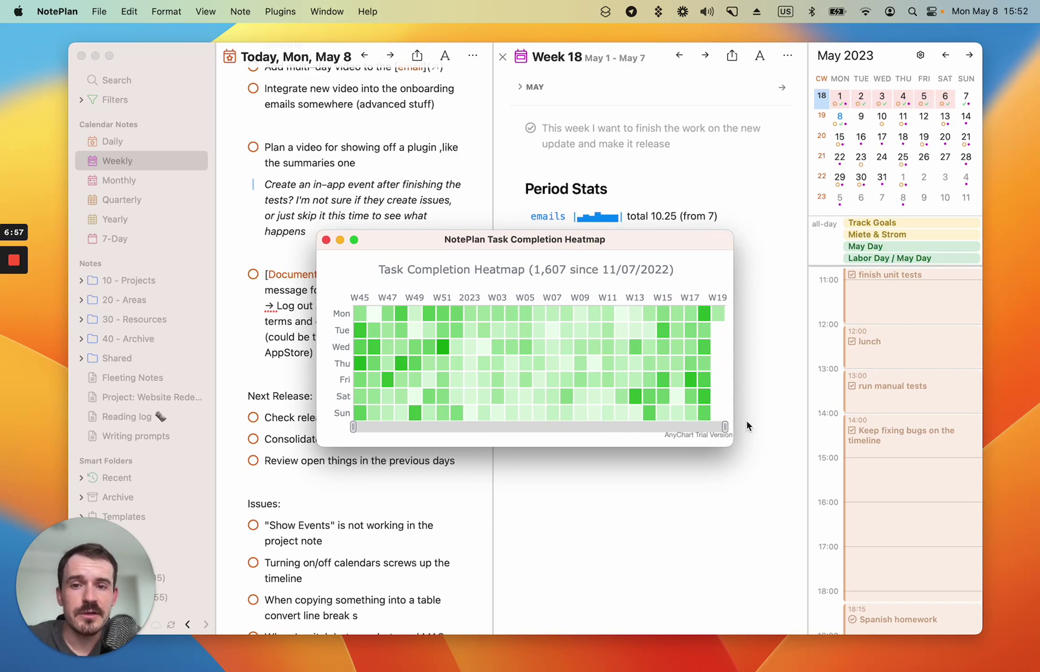